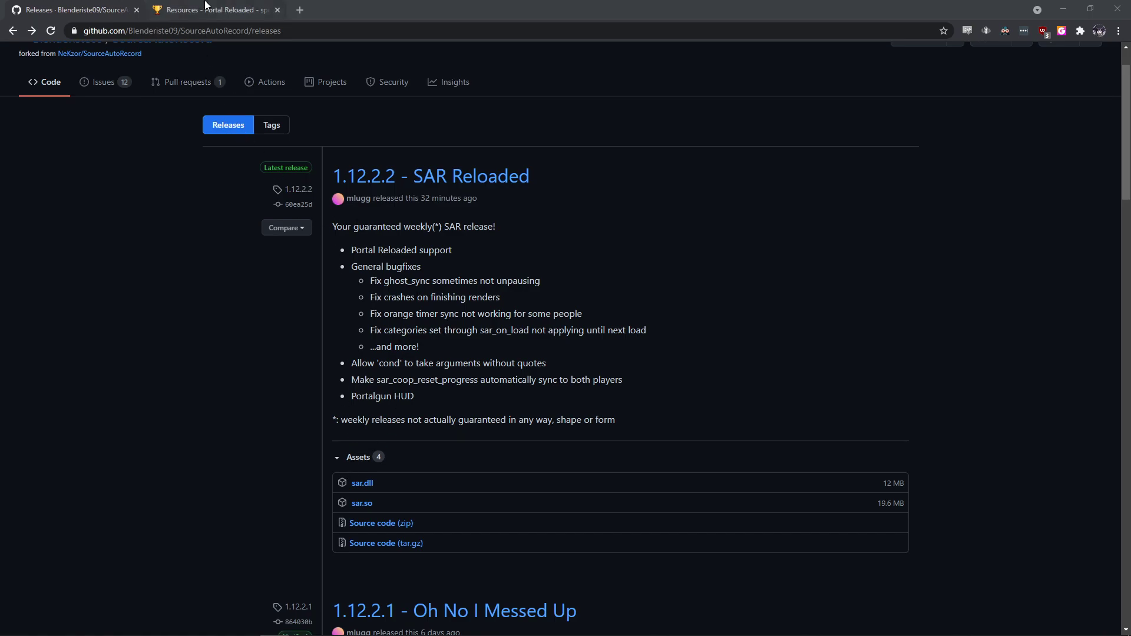
# Switch to Steam, open Portal Reloaded's properties and select the -console text in its launch options
pyautogui.click(211, 10)
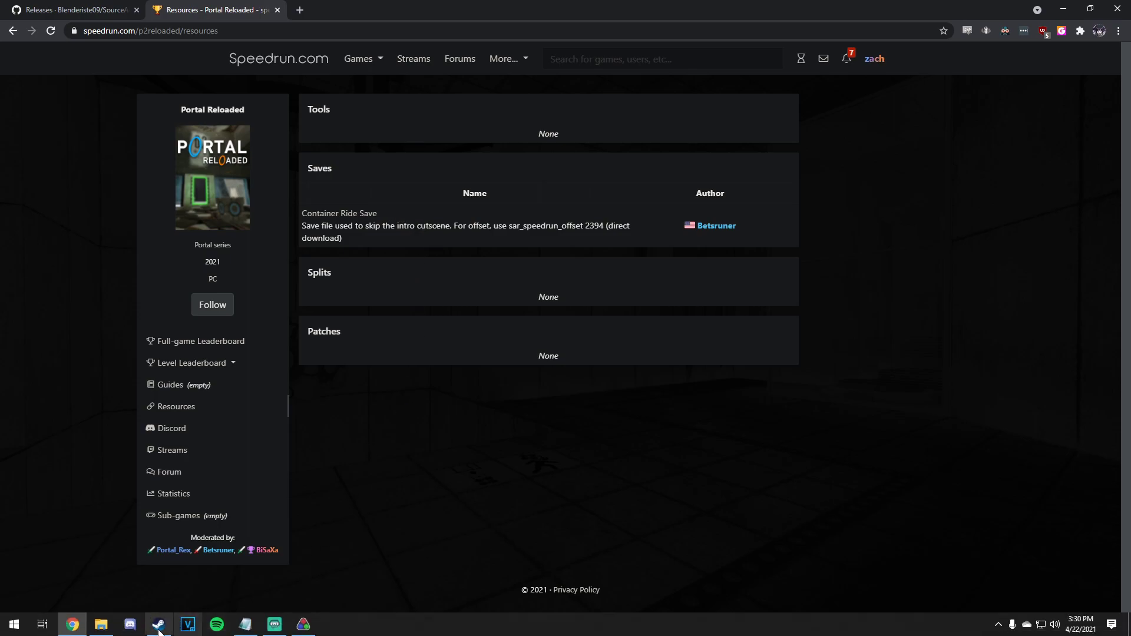
pyautogui.click(159, 625)
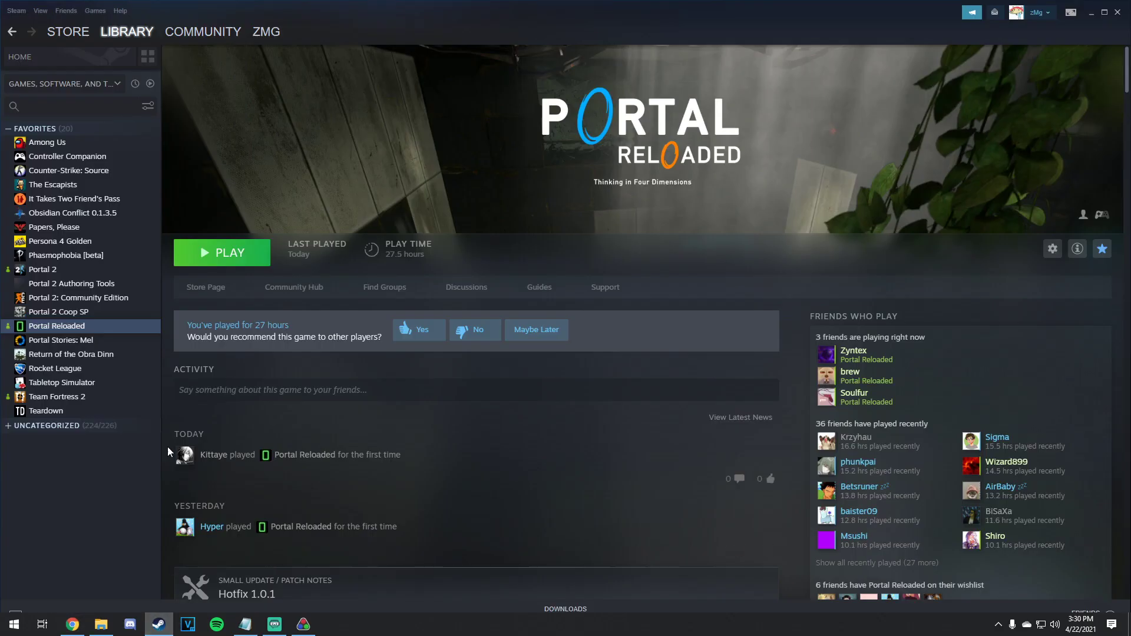
pyautogui.rightClick(70, 330)
pyautogui.moveTo(111, 398)
pyautogui.click(191, 389)
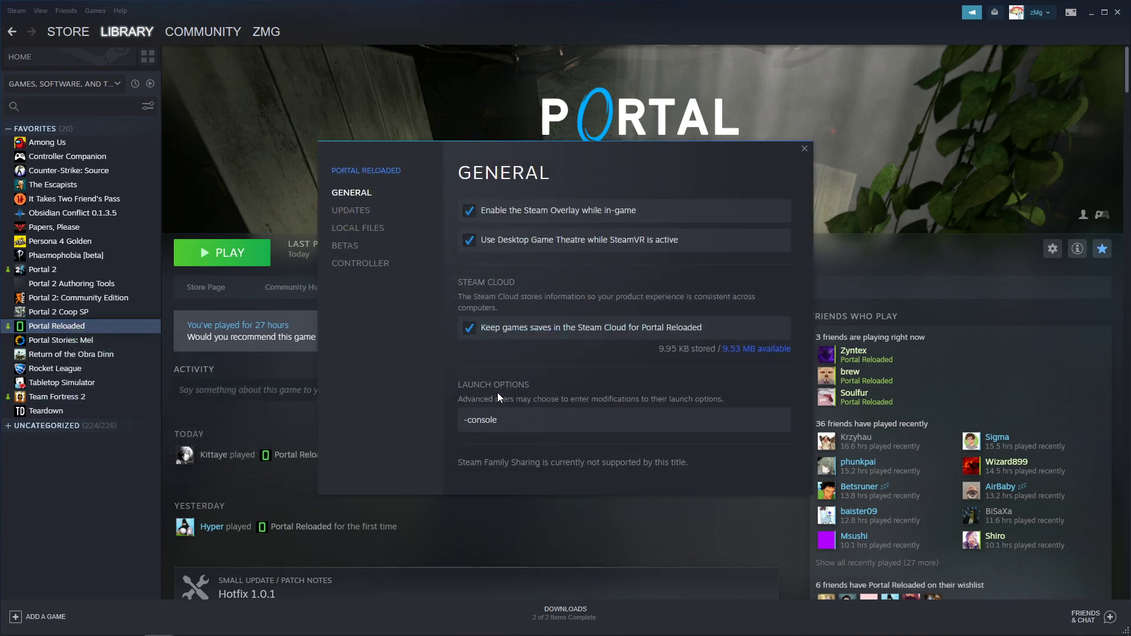
pyautogui.moveTo(500, 420); pyautogui.dragTo(466, 427)
pyautogui.click(466, 424)
pyautogui.doubleClick(474, 422)
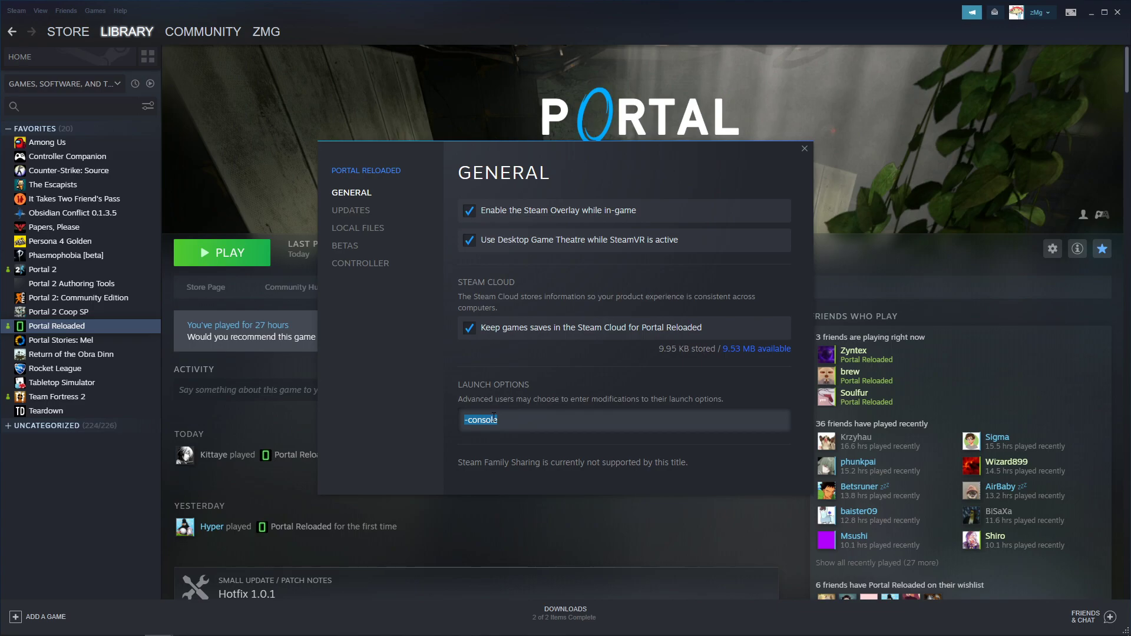
# Browse Portal Reloaded's local files and open the portalreloaded folder inside the game directory
pyautogui.click(372, 229)
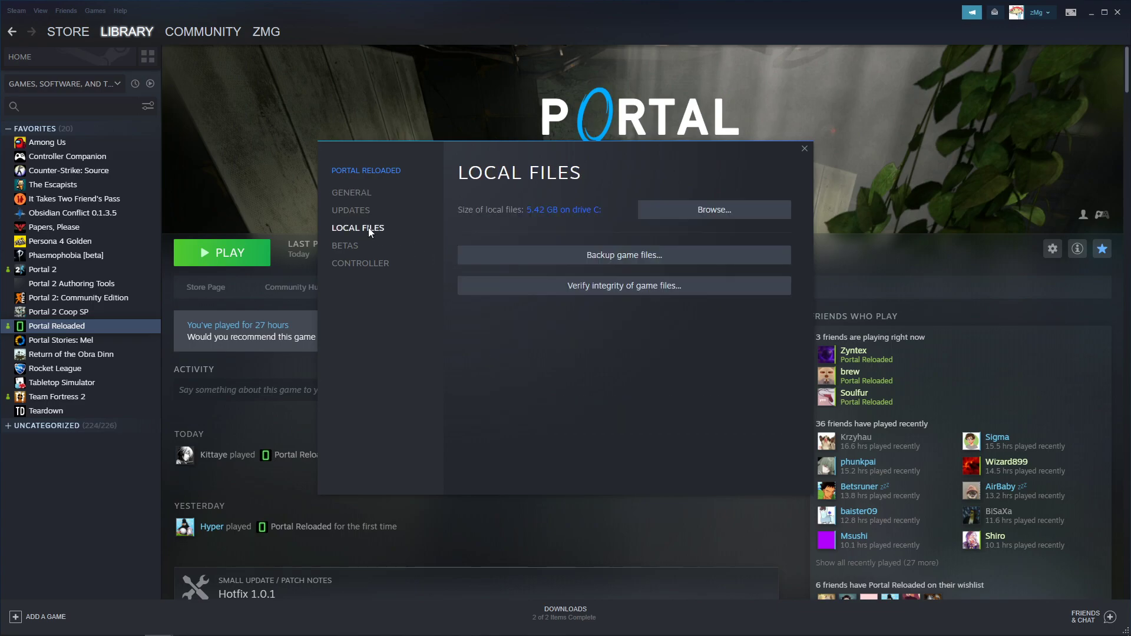
pyautogui.click(693, 209)
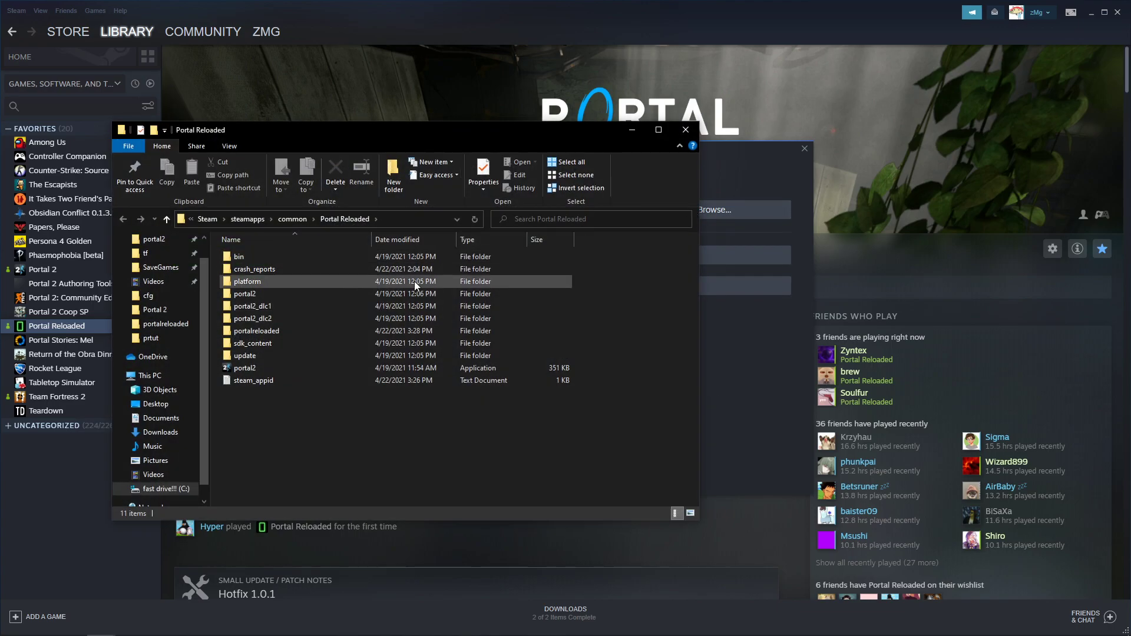
pyautogui.doubleClick(249, 331)
pyautogui.moveTo(331, 129); pyautogui.dragTo(289, 126)
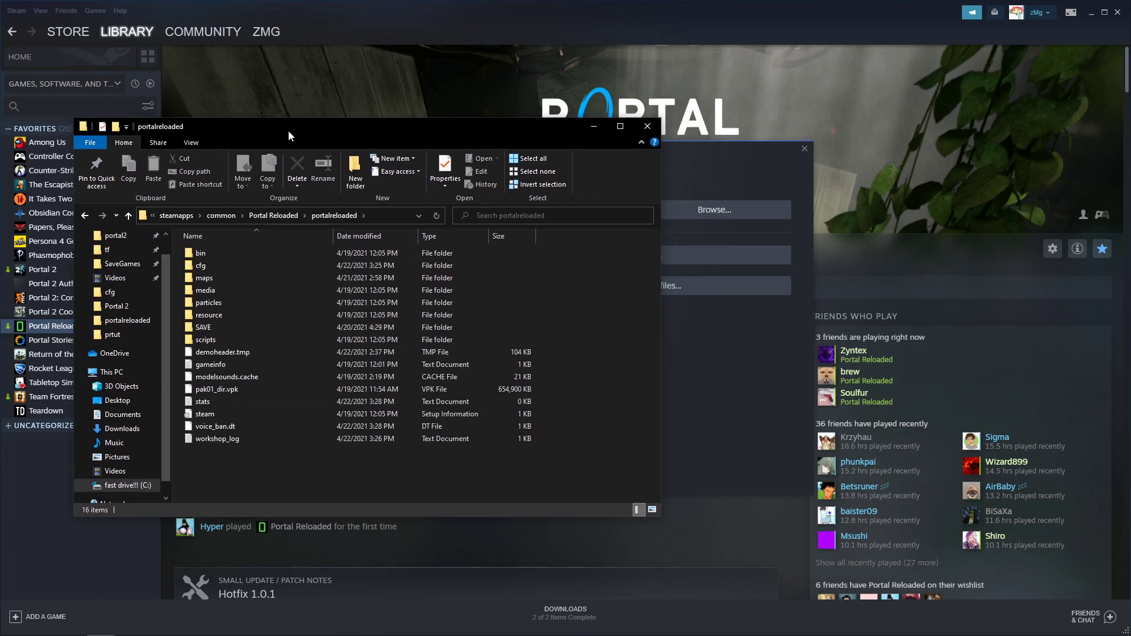
# Move sar.dll from the Downloads folder into the portalreloaded folder
pyautogui.moveTo(101, 632)
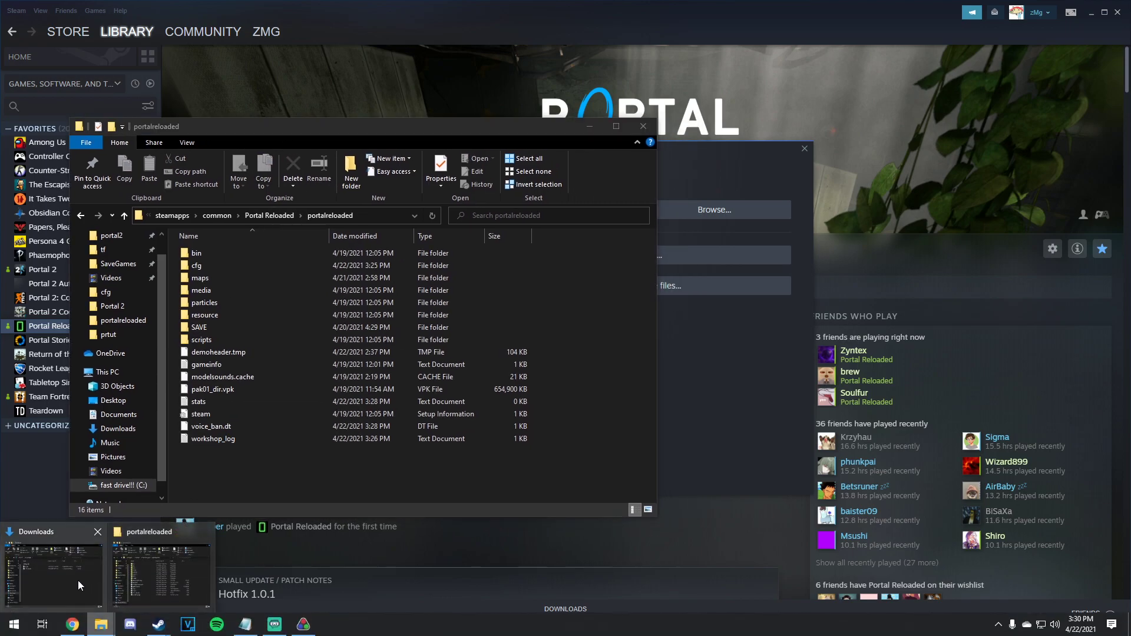
pyautogui.click(59, 566)
pyautogui.moveTo(642, 286); pyautogui.dragTo(229, 476)
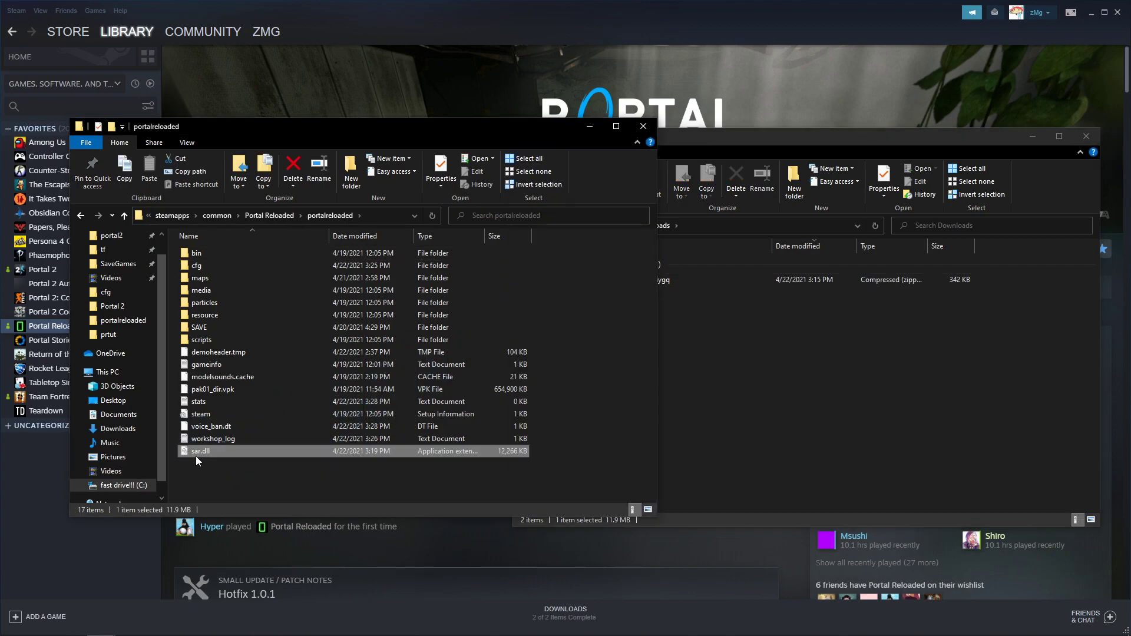
# Open the CRS folder inside the CRS_miygq archive and copy CRS.dem into the portalreloaded folder
pyautogui.click(727, 354)
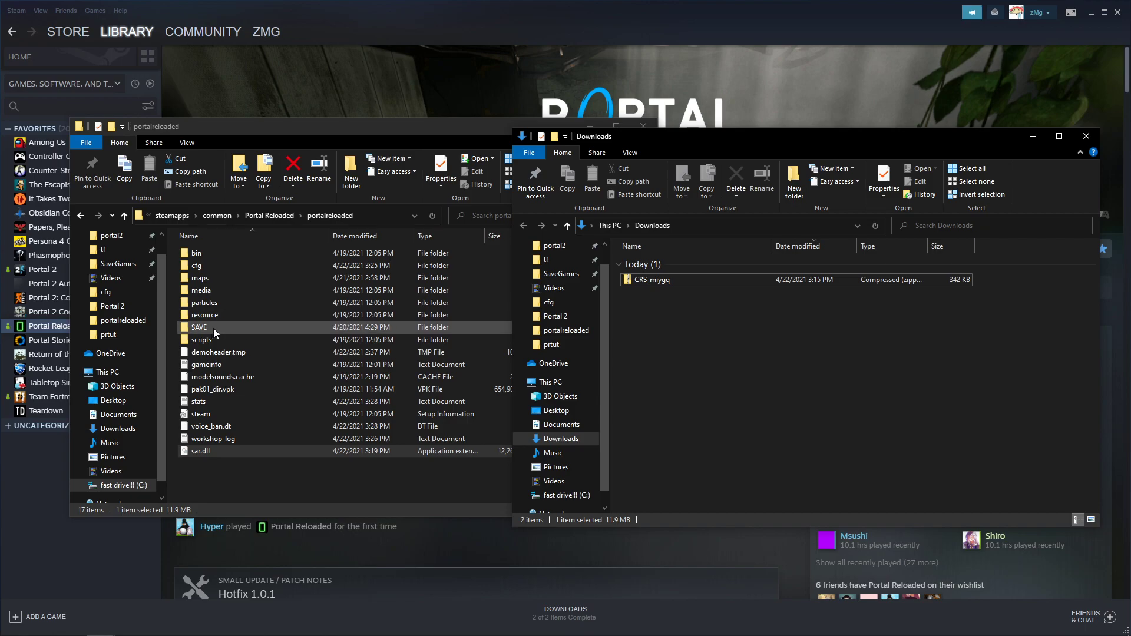
pyautogui.doubleClick(650, 280)
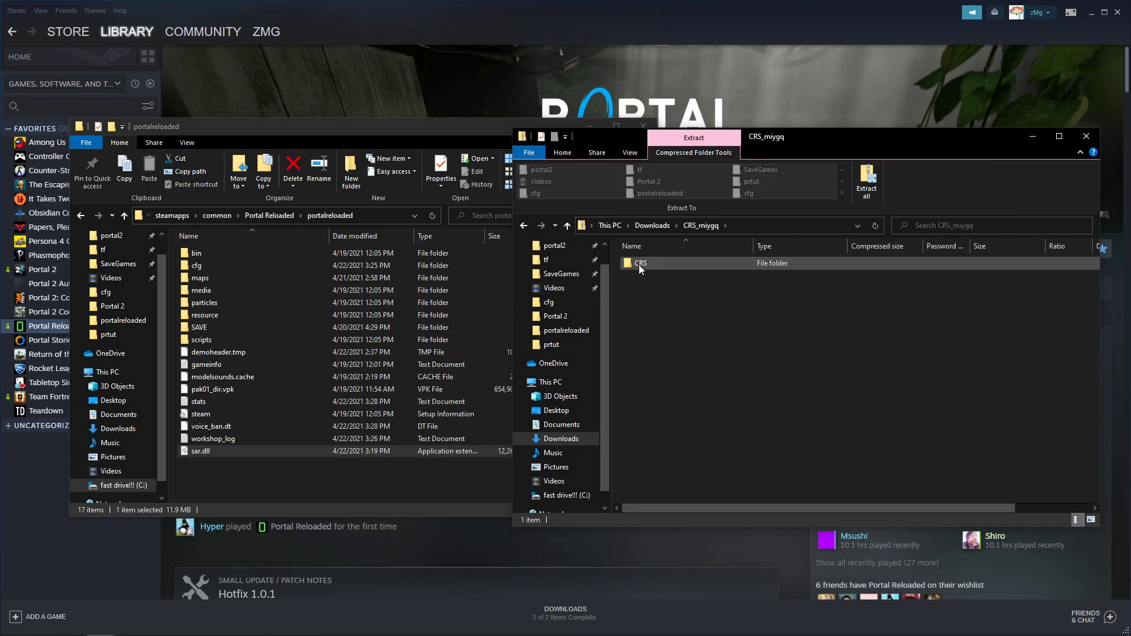
pyautogui.doubleClick(670, 264)
pyautogui.click(649, 264)
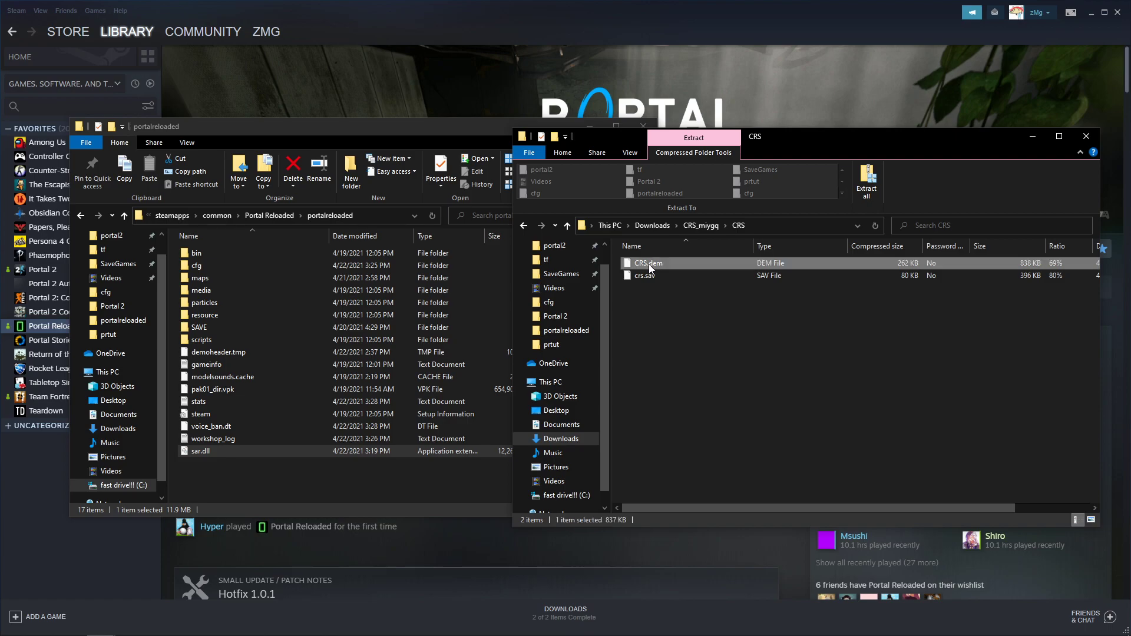
pyautogui.moveTo(648, 264); pyautogui.dragTo(263, 490)
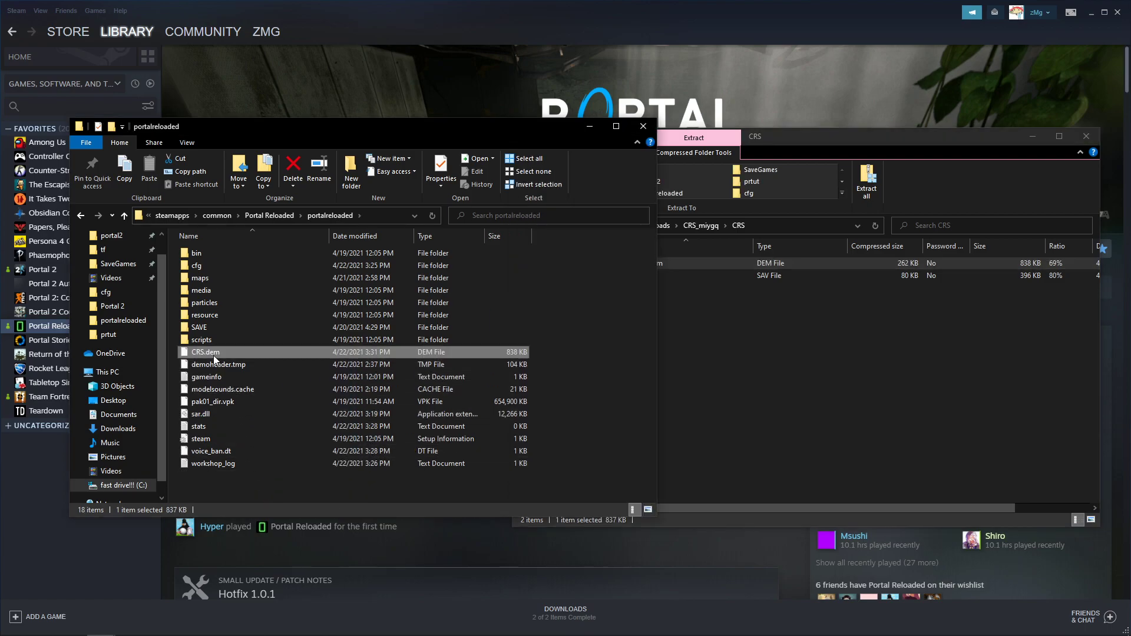
# Copy crs.sav from the archive into the account-numbered subfolder of portalreloaded's SAVE folder
pyautogui.doubleClick(227, 329)
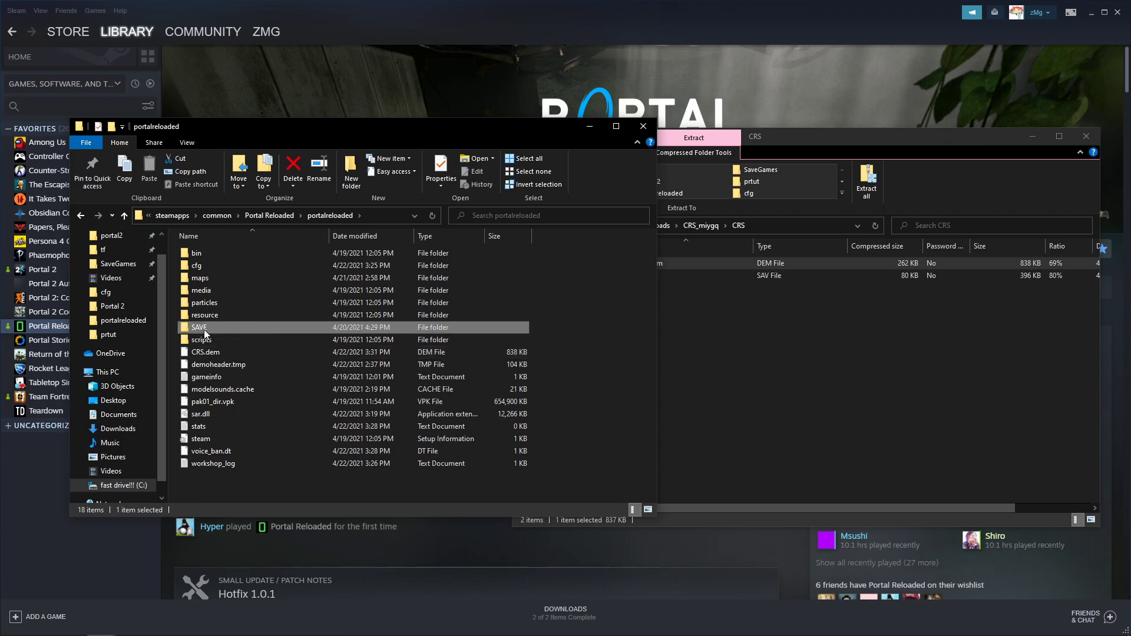
pyautogui.doubleClick(224, 255)
pyautogui.click(817, 392)
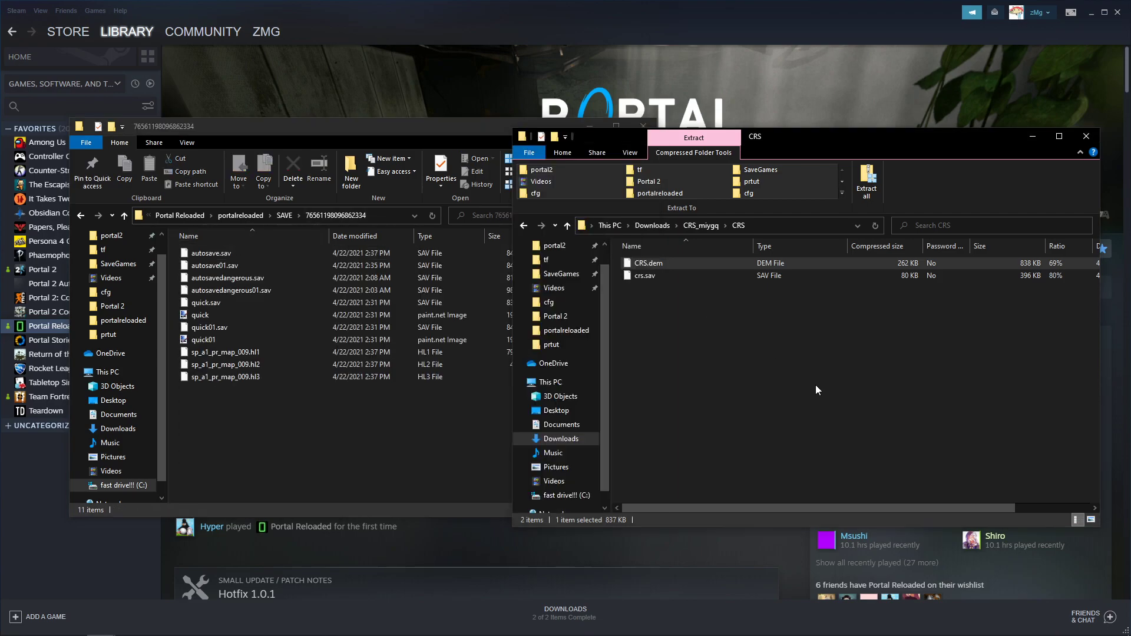
pyautogui.click(639, 278)
pyautogui.moveTo(644, 277); pyautogui.dragTo(342, 377)
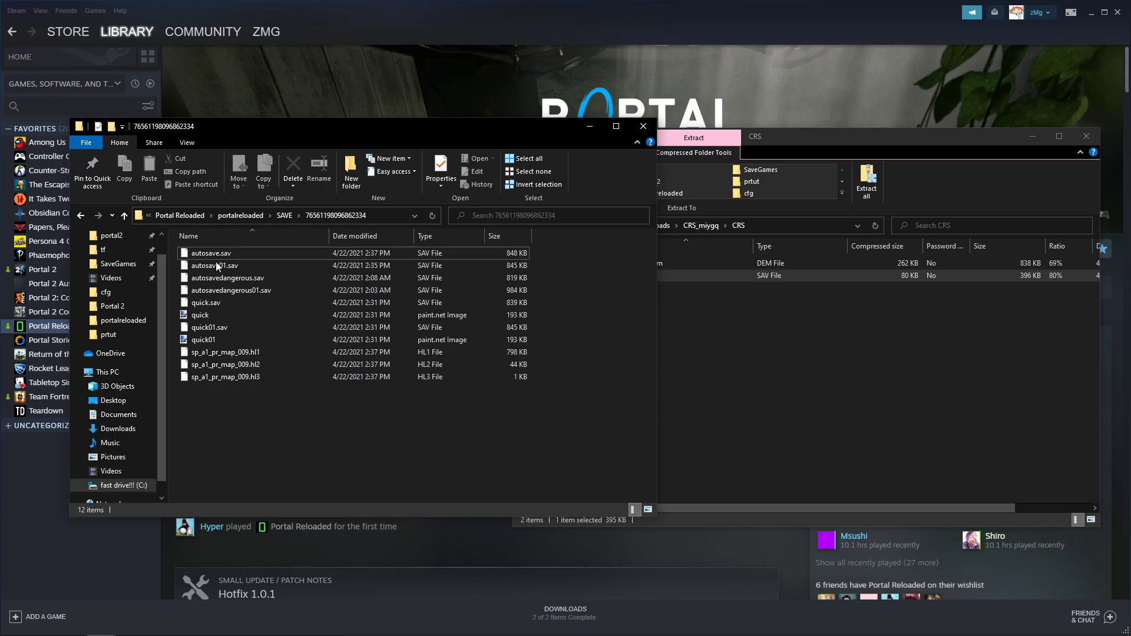
# Return to the portalreloaded folder and open the autoexec file from its cfg folder for editing
pyautogui.click(242, 217)
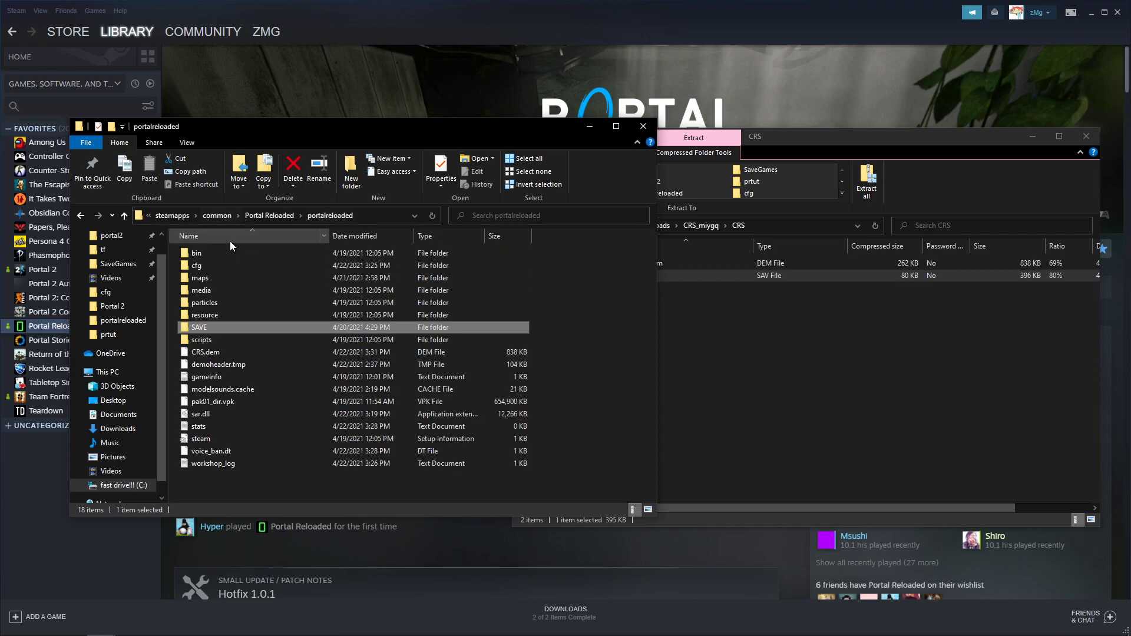
pyautogui.click(201, 265)
pyautogui.doubleClick(205, 267)
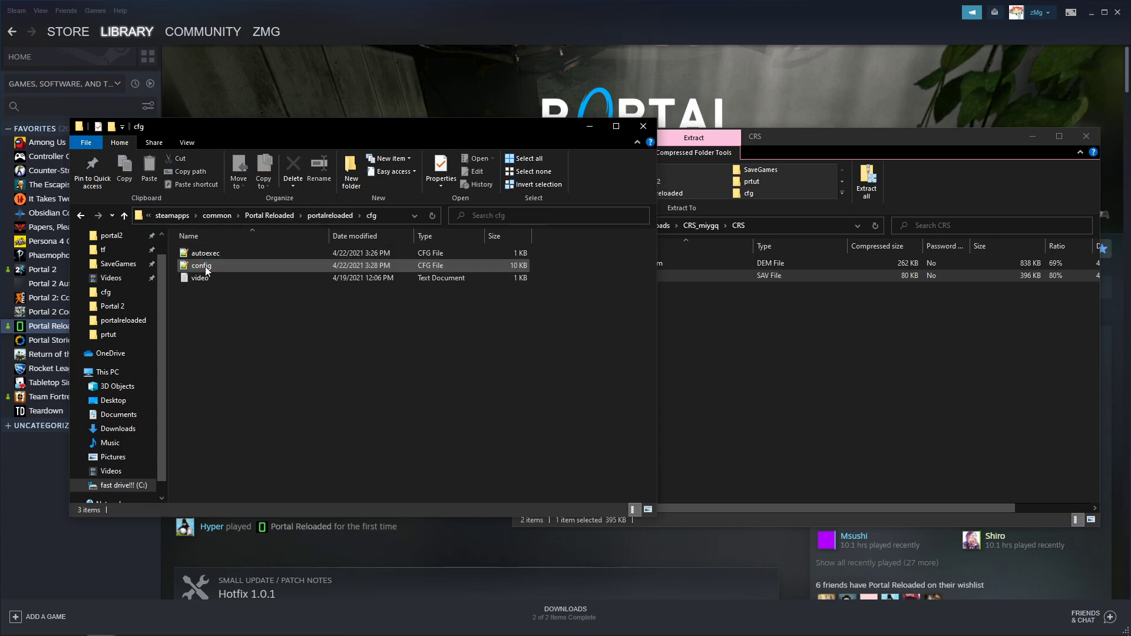
pyautogui.doubleClick(205, 258)
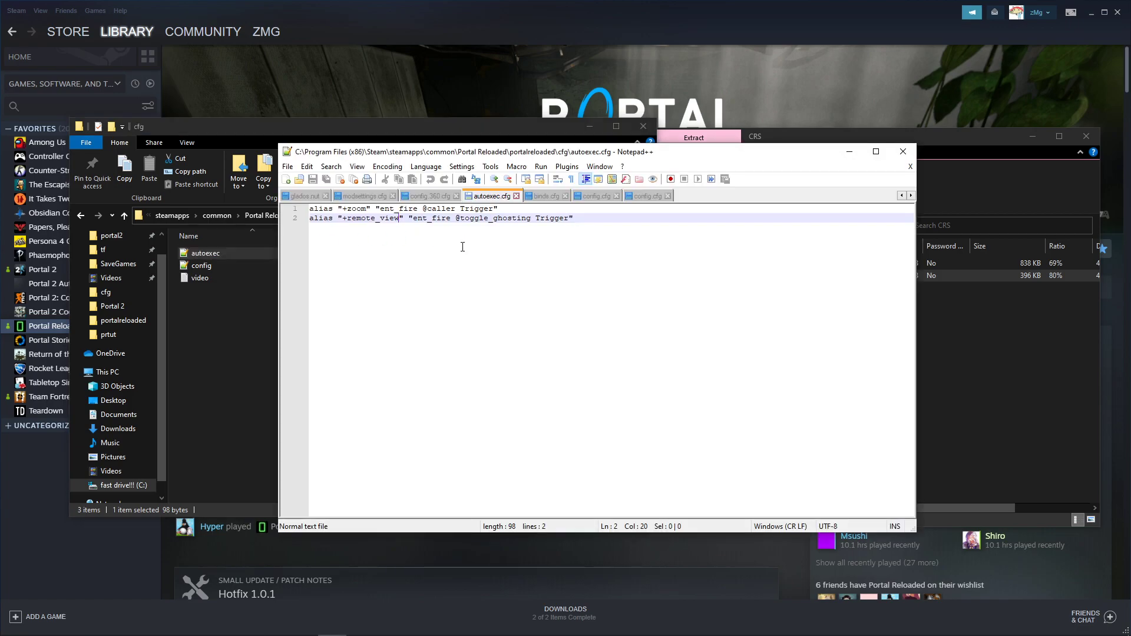
# Rename the first two aliases in autoexec.cfg to +attack3 and +ghosts
pyautogui.moveTo(366, 209); pyautogui.dragTo(348, 210)
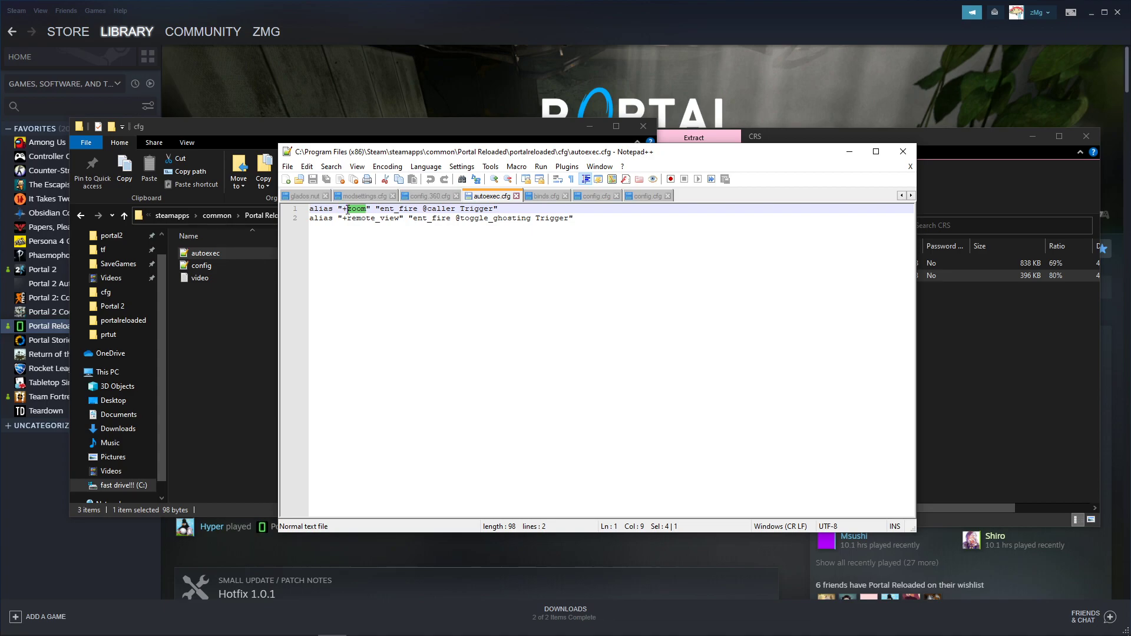
pyautogui.write('attack3')
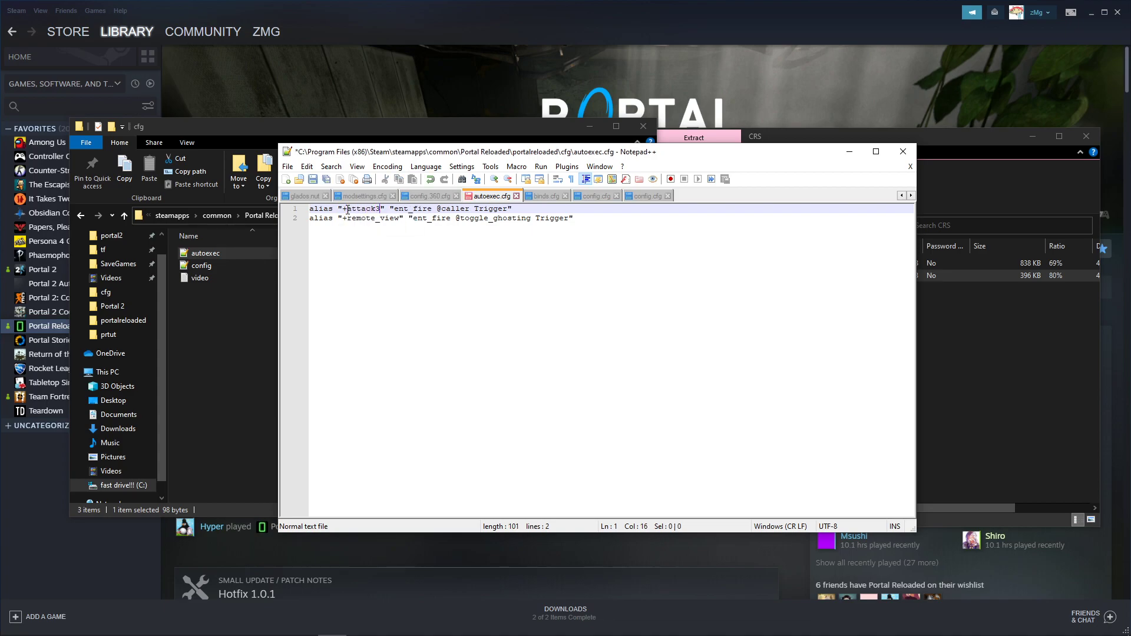
pyautogui.moveTo(398, 219); pyautogui.dragTo(347, 219)
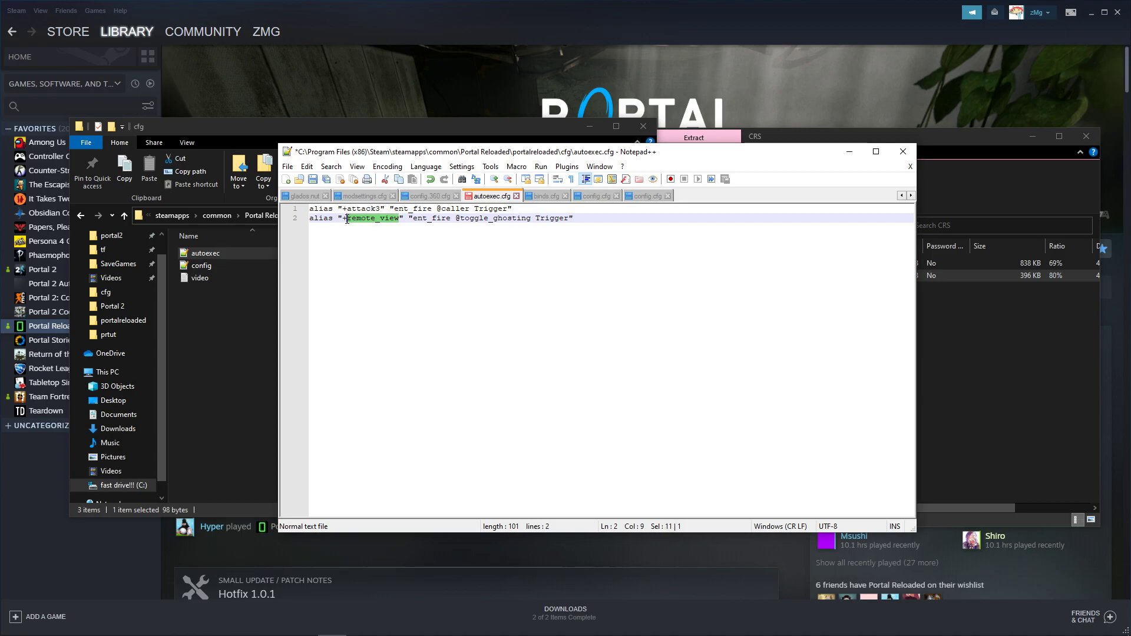
pyautogui.write('ghosts')
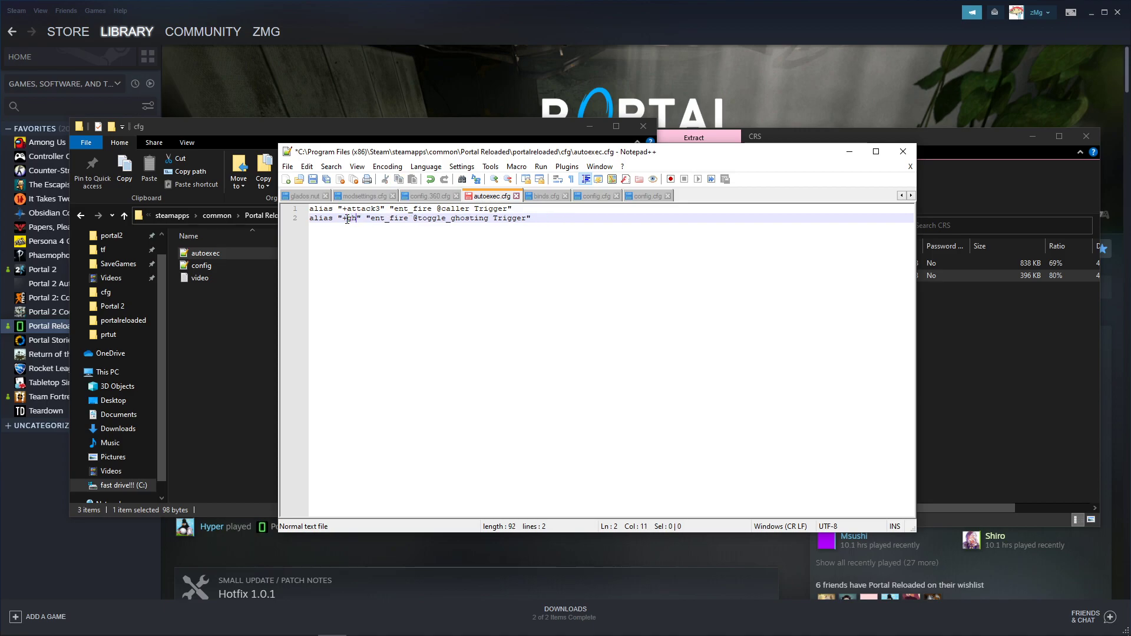
# Append alias "reset" "stop;sar_speedrun_reset;load crs", plugin_load sar, sar_autorecord 1, sar_speedrun_offset 2394 and sar_fast_load_preset full, and save autoexec.cfg
pyautogui.click(622, 228)
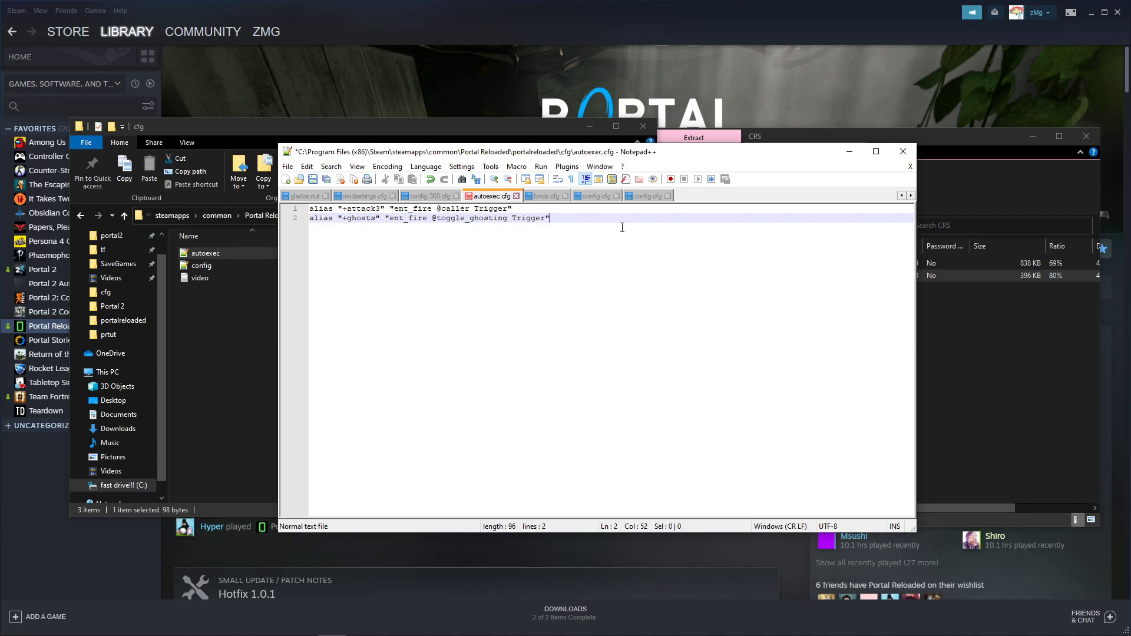
pyautogui.press('Return')
pyautogui.press('Return')
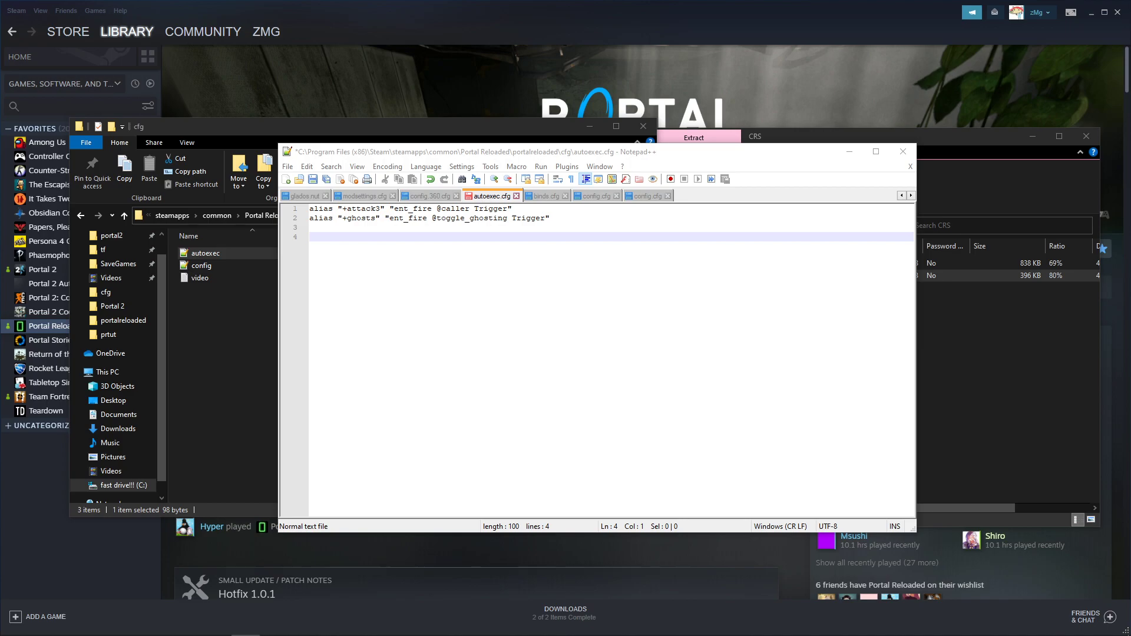
pyautogui.click(341, 305)
pyautogui.write('alias "reset" "stop;sar_speedrun_reset;load crs"  plugin_load sar sar_autorecord 1 sar_speedrun_offset 2394 sar_fast_load_preset full')
pyautogui.moveTo(434, 285); pyautogui.dragTo(289, 211)
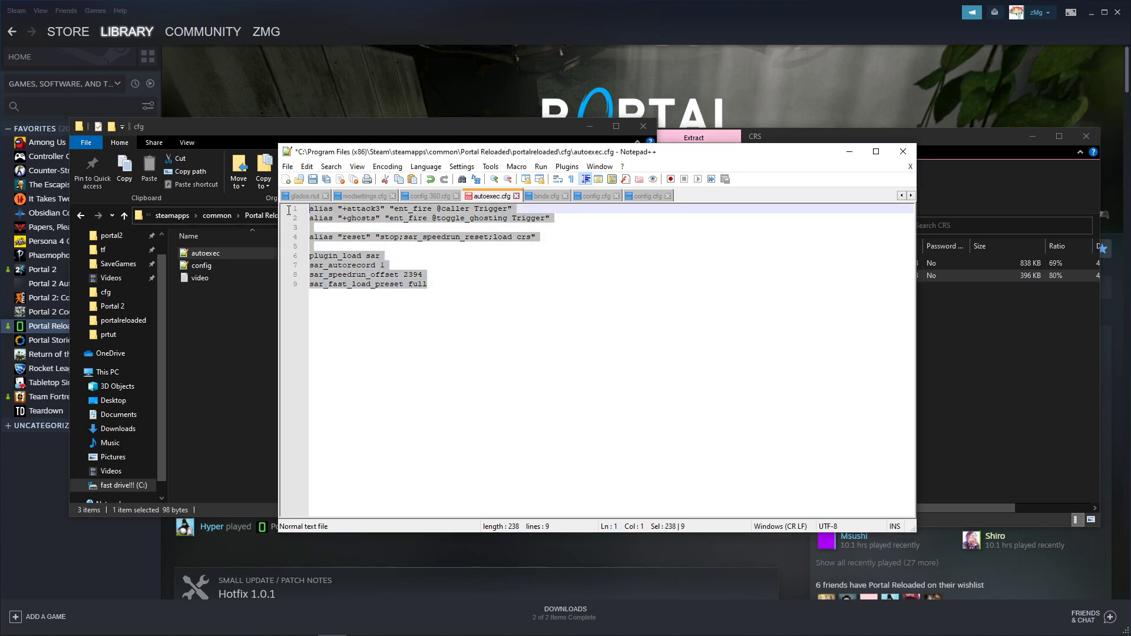
pyautogui.click(390, 285)
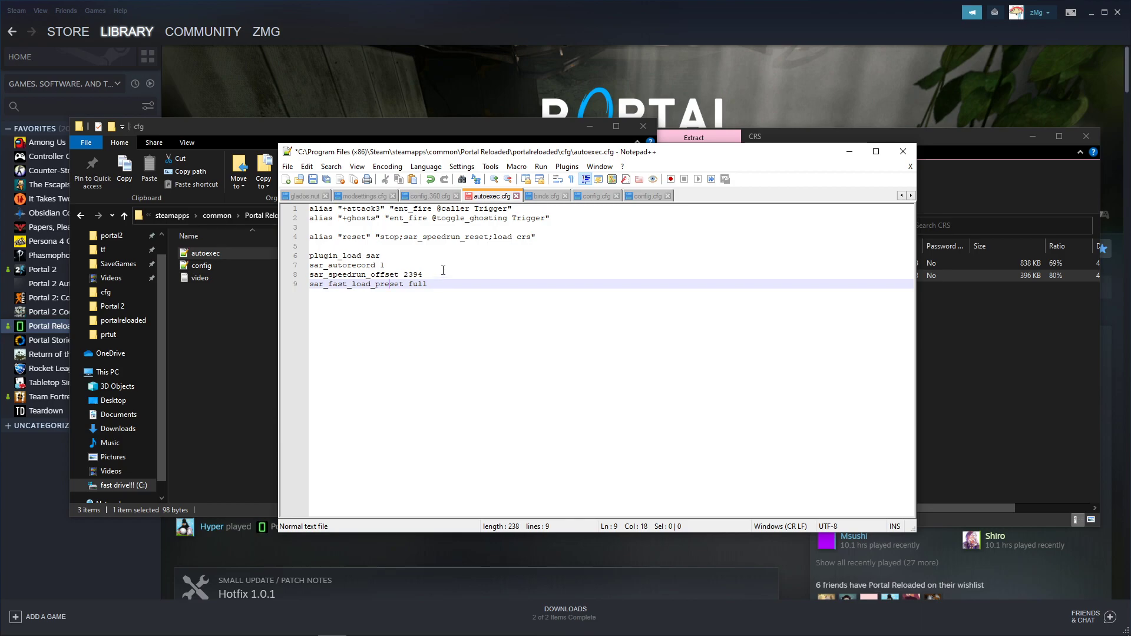
pyautogui.hotkey('ctrl', 's')
# Review the reset alias and the four SAR command lines in autoexec.cfg, and close the text editor
pyautogui.moveTo(309, 237); pyautogui.dragTo(552, 240)
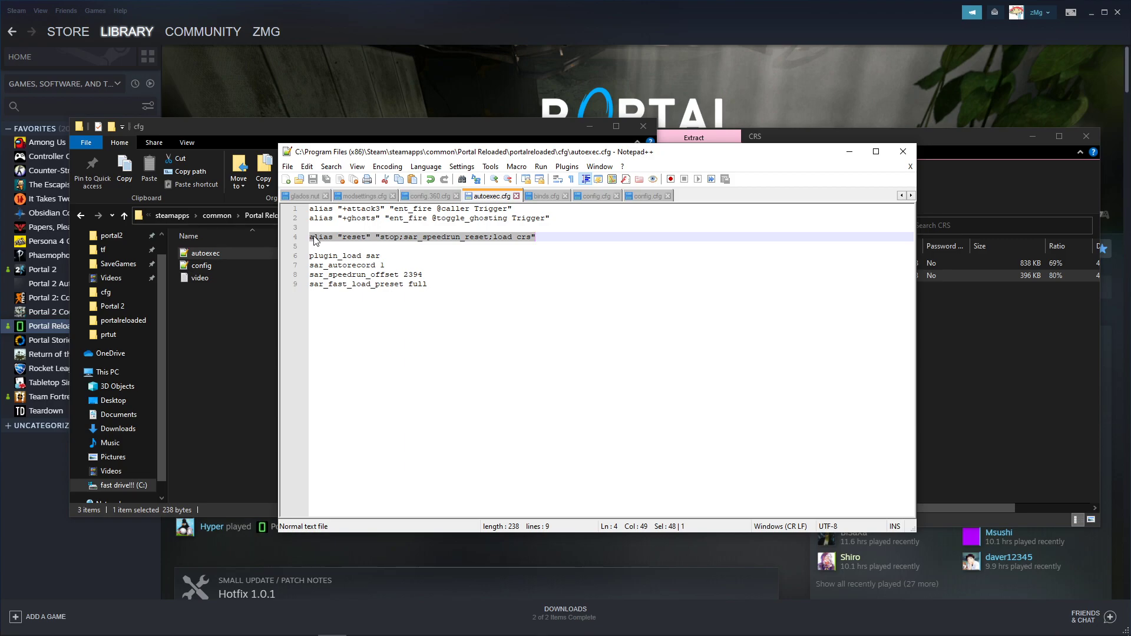
pyautogui.moveTo(457, 286); pyautogui.dragTo(307, 256)
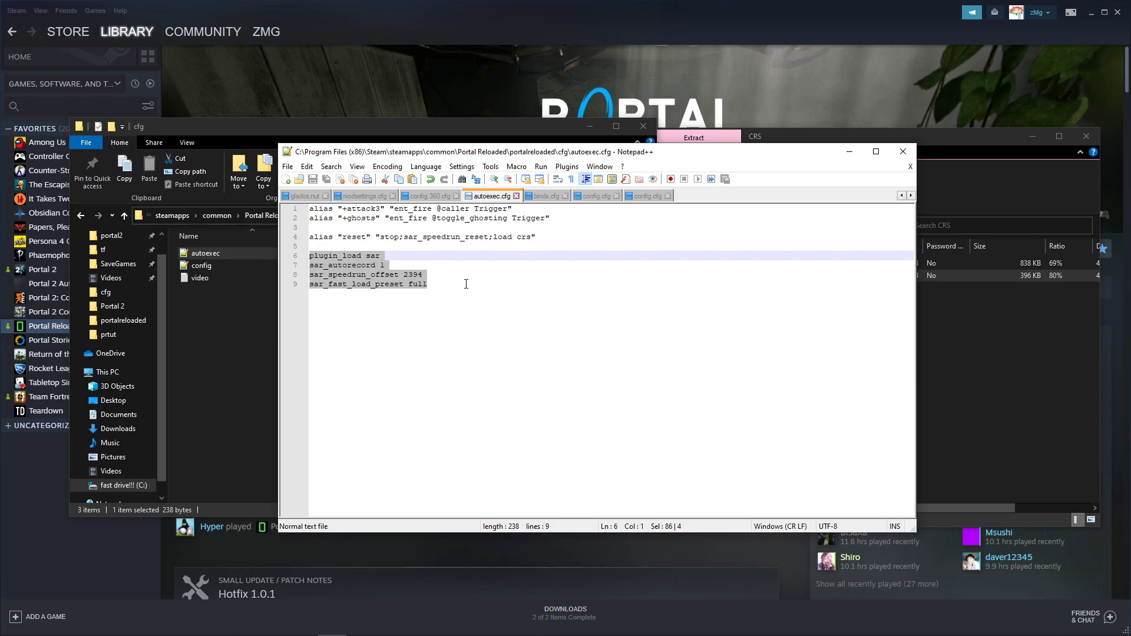
pyautogui.press('Right')
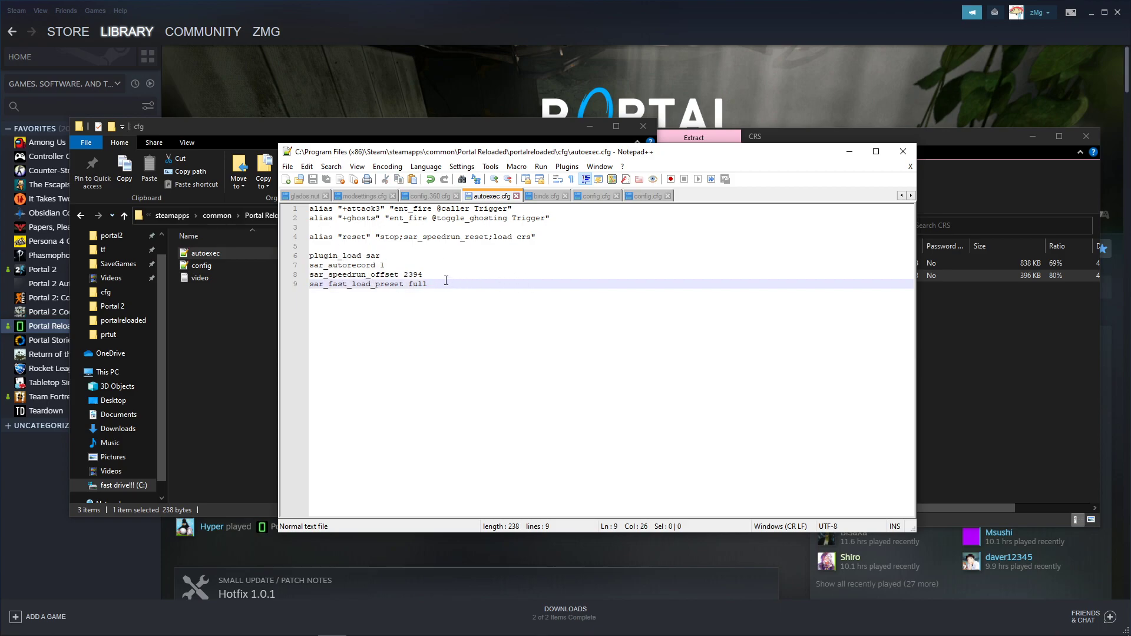
pyautogui.click(903, 152)
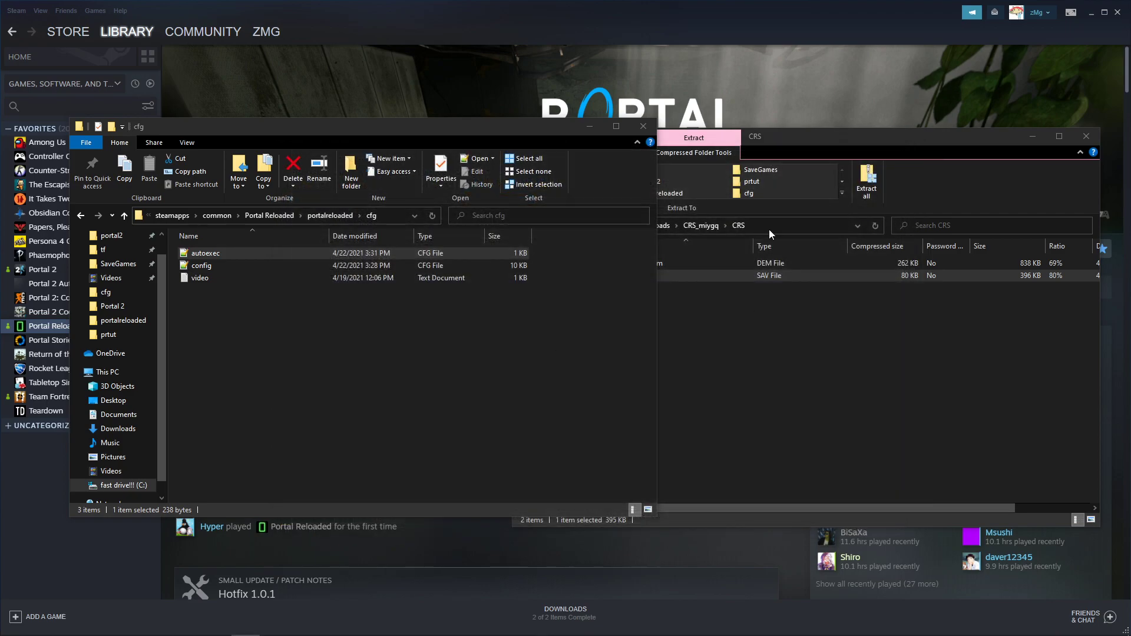
# Select the config file in Portal 2's portal2 cfg folder and delete the config file from Portal Reloaded's cfg folder
pyautogui.moveTo(825, 136); pyautogui.dragTo(865, 135)
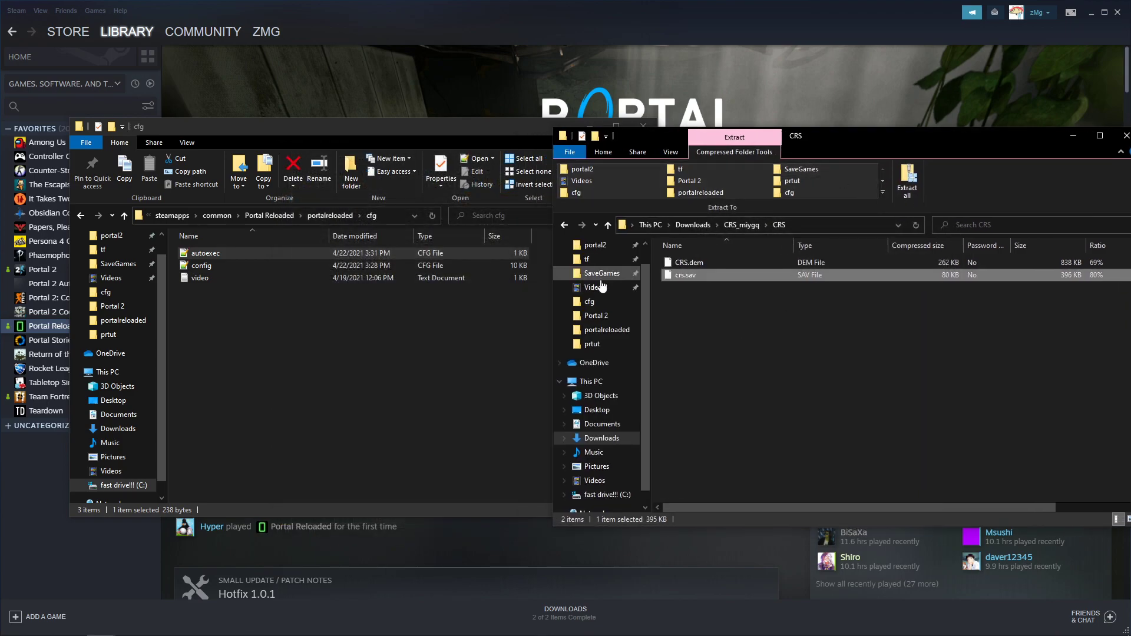
pyautogui.click(600, 245)
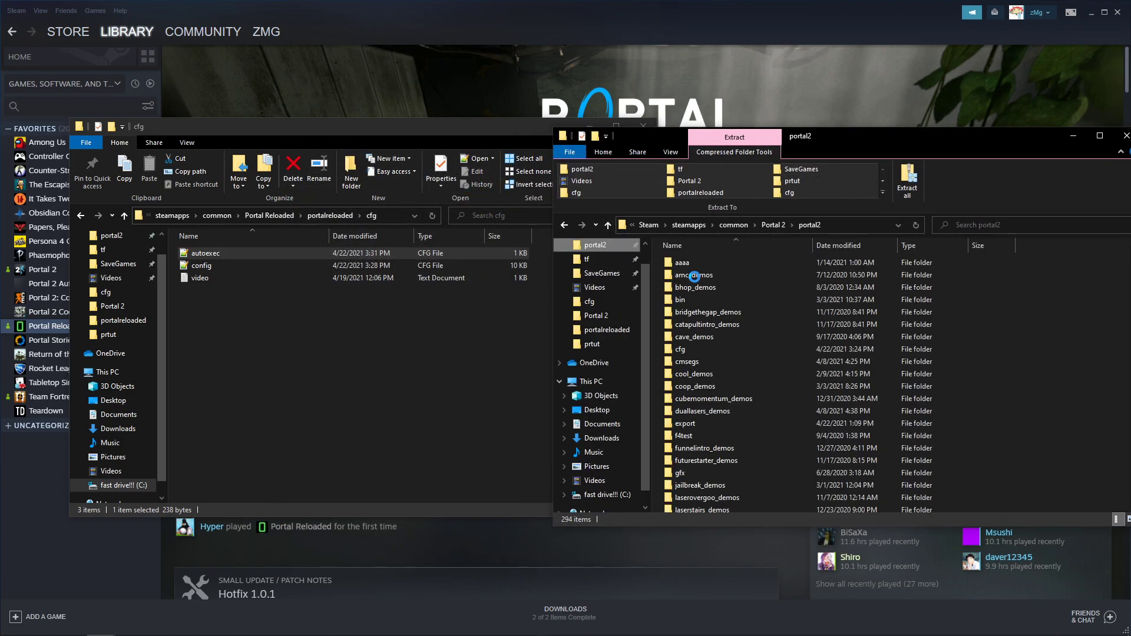
pyautogui.doubleClick(691, 349)
pyautogui.scroll(-1, 692, 383)
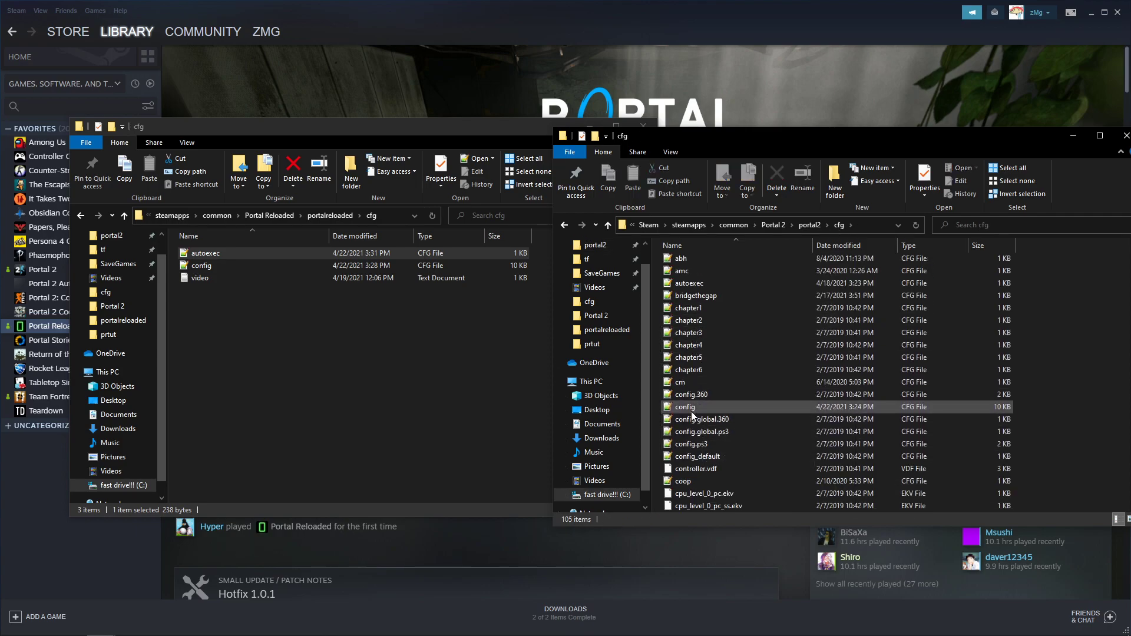
pyautogui.click(691, 412)
pyautogui.click(280, 265)
pyautogui.press('Delete')
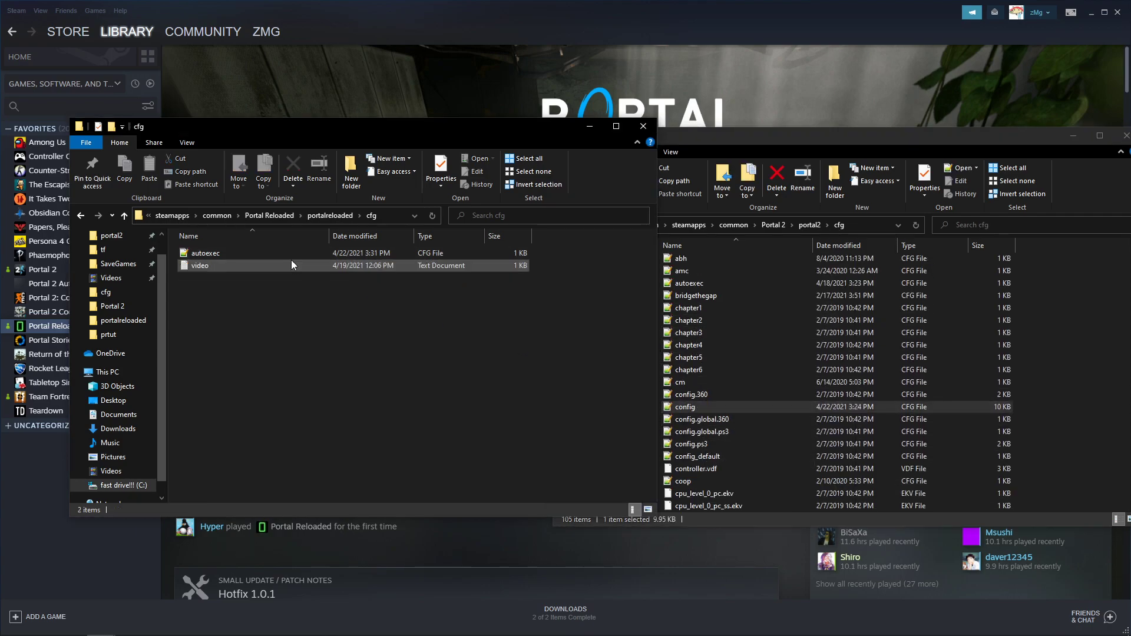
# Copy the config file from Portal 2's portal2 cfg folder into Portal Reloaded's cfg folder
pyautogui.click(689, 416)
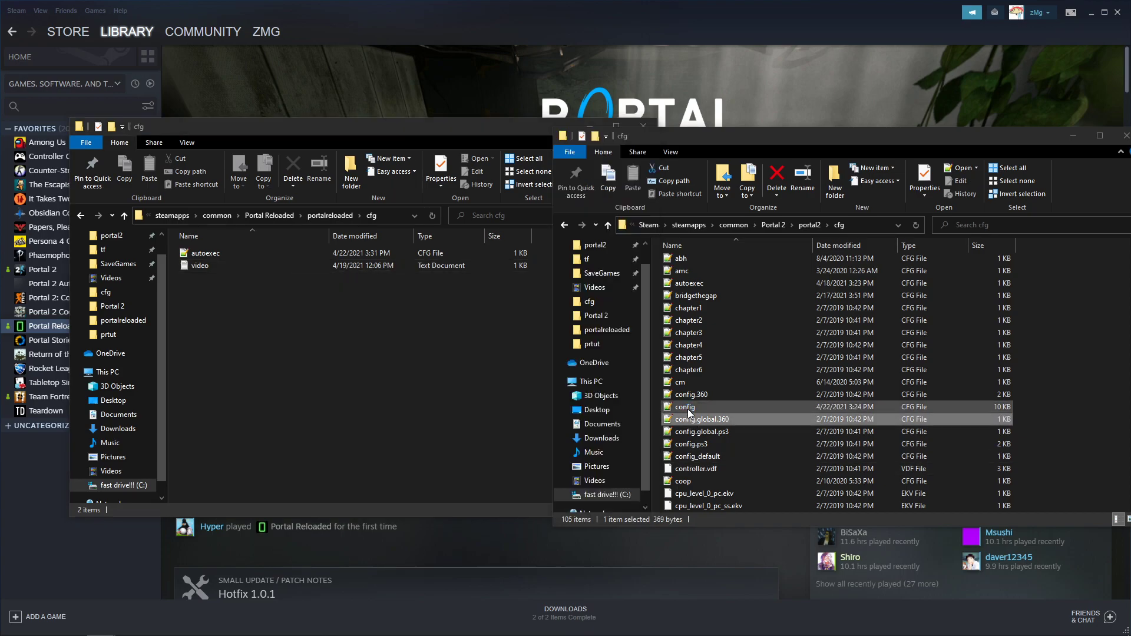
pyautogui.click(685, 407)
pyautogui.hotkey('ctrl', 'c')
pyautogui.click(347, 360)
pyautogui.hotkey('ctrl', 'v')
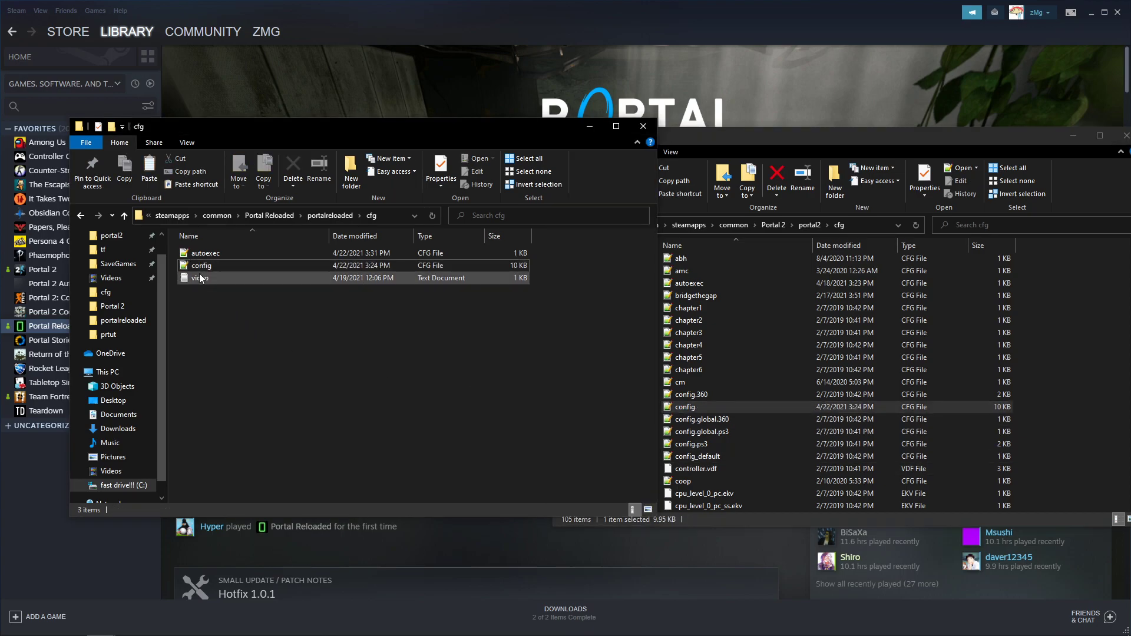
pyautogui.click(685, 407)
pyautogui.click(223, 266)
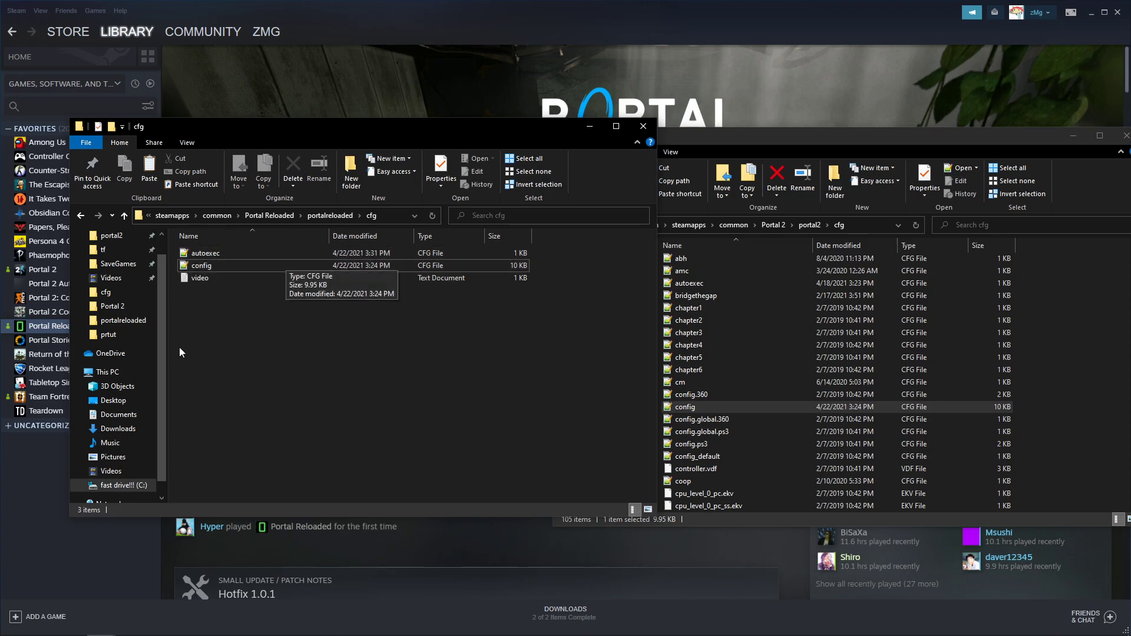
# Launch Portal Reloaded from the Steam library and run bind mouse3 +attack3 in the developer console
pyautogui.click(36, 481)
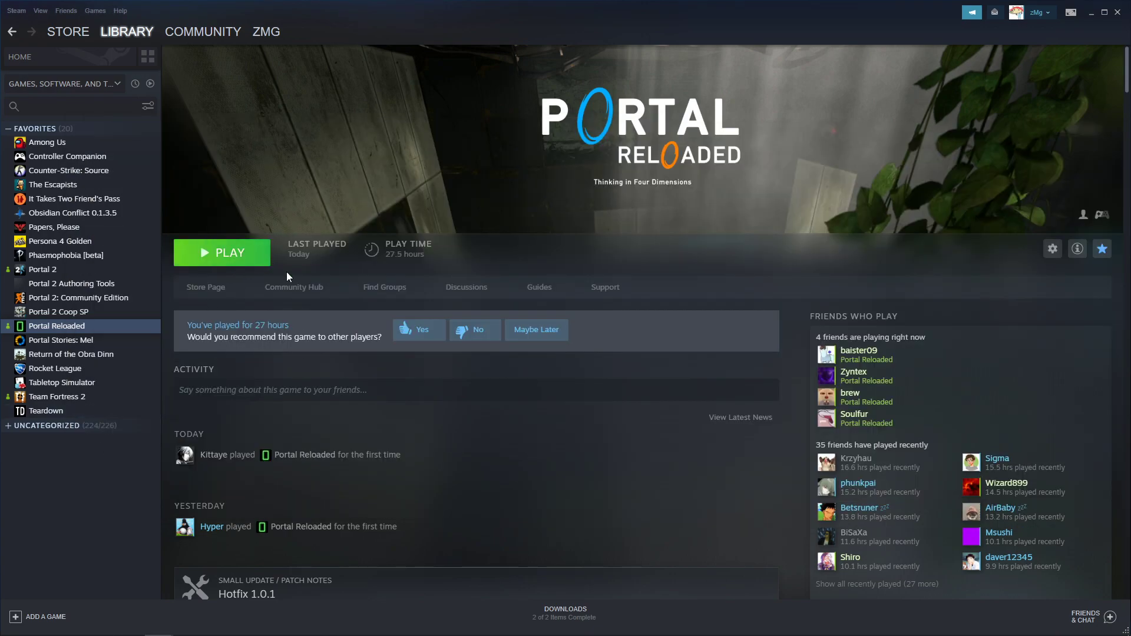
pyautogui.click(239, 254)
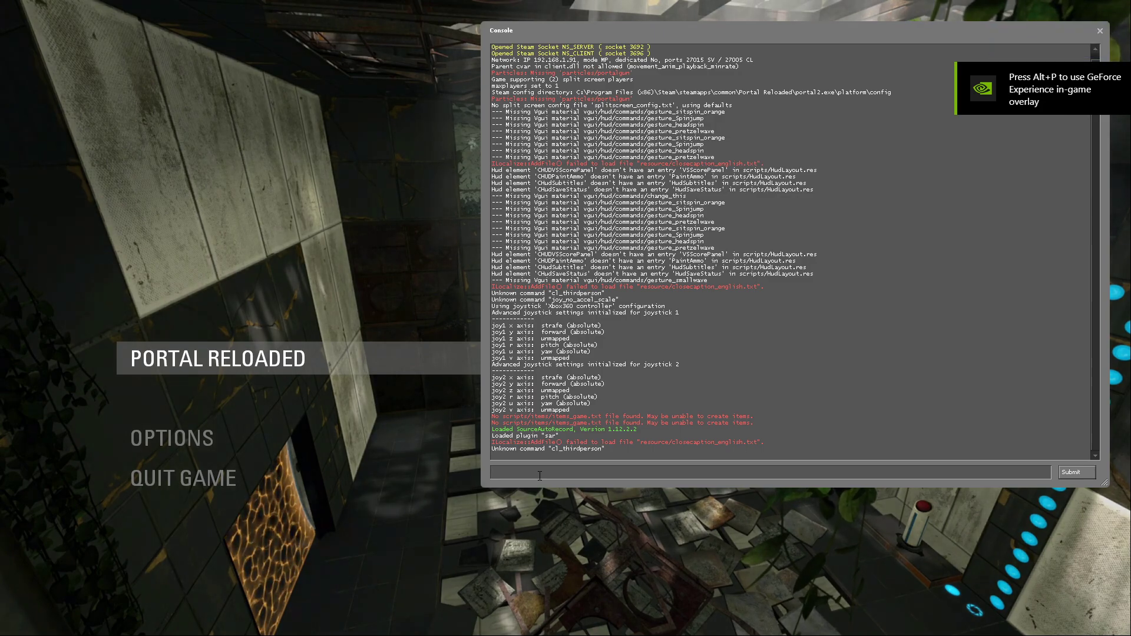
pyautogui.write('bind mouse3 +attack3')
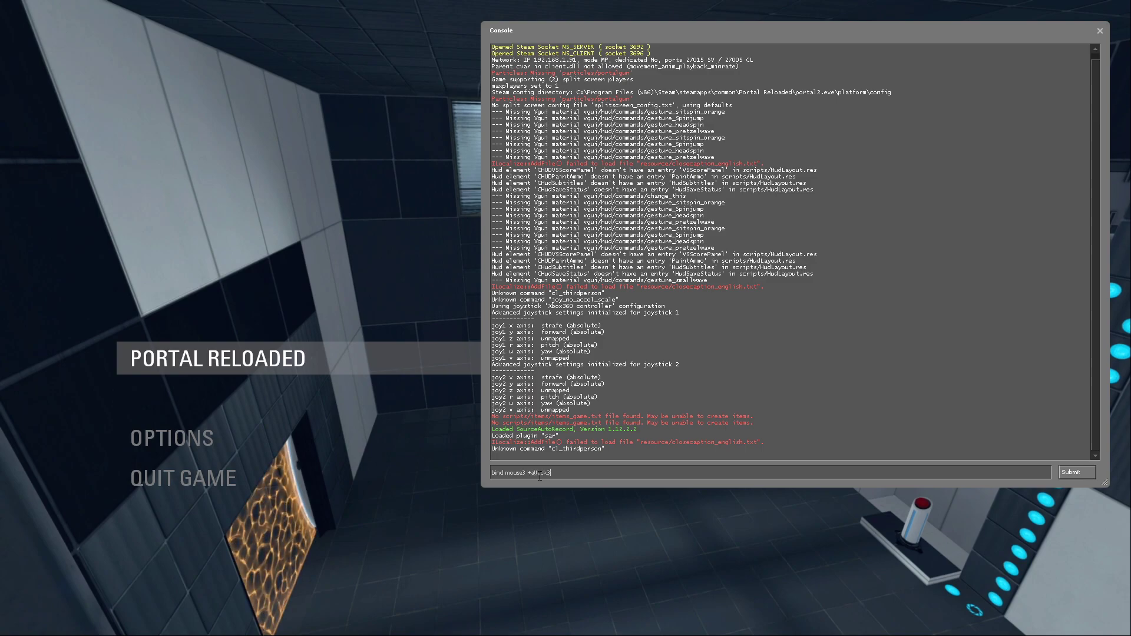
pyautogui.press('Return')
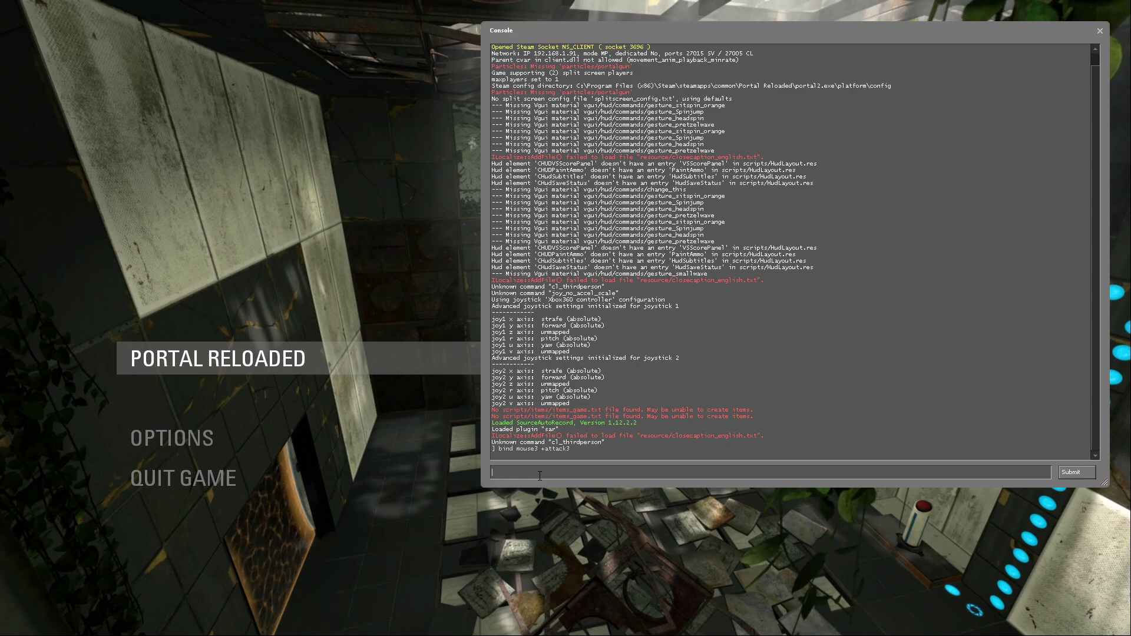
# Set sar_speedrun_category to "Chambers RTA" in the console
pyautogui.hotkey('ctrl', 'v')
pyautogui.press('Tab')
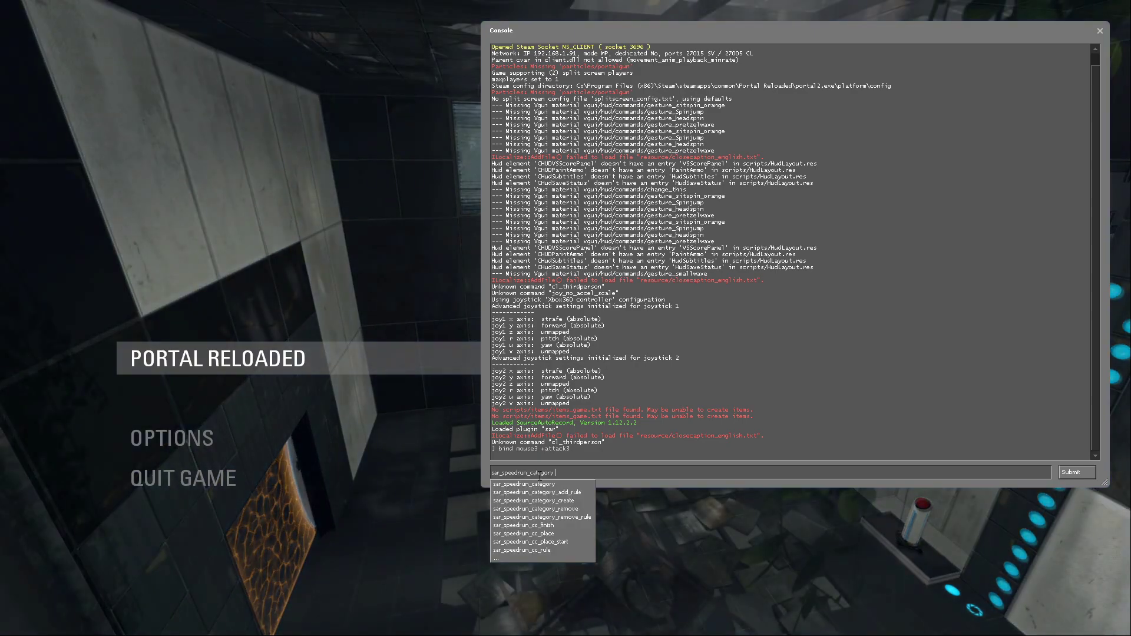
pyautogui.write('"')
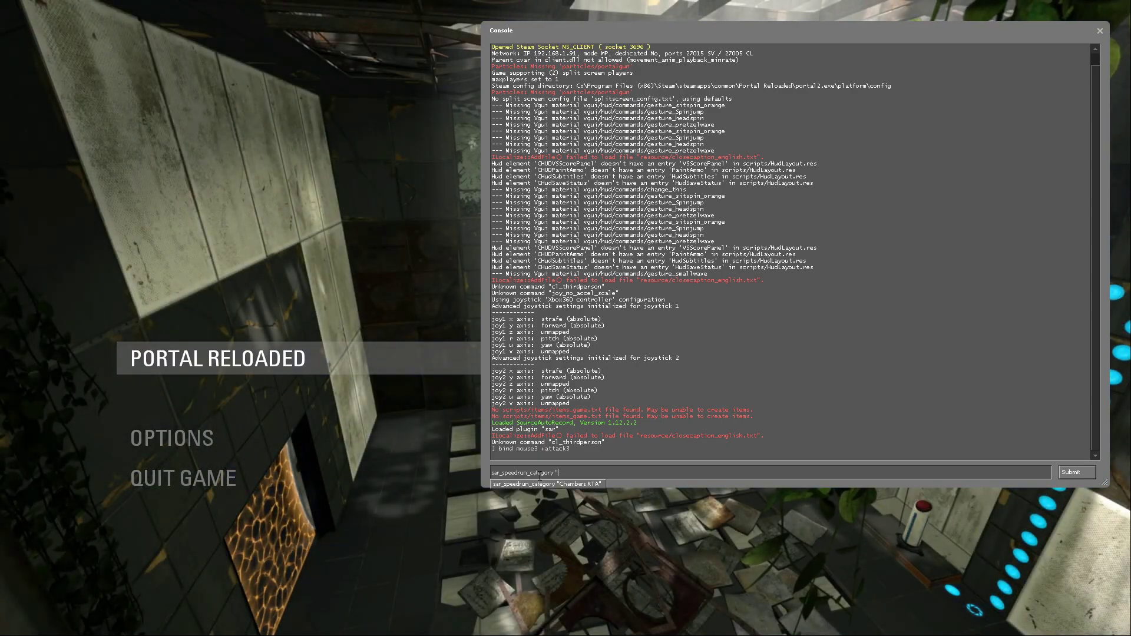
pyautogui.write('Chambers')
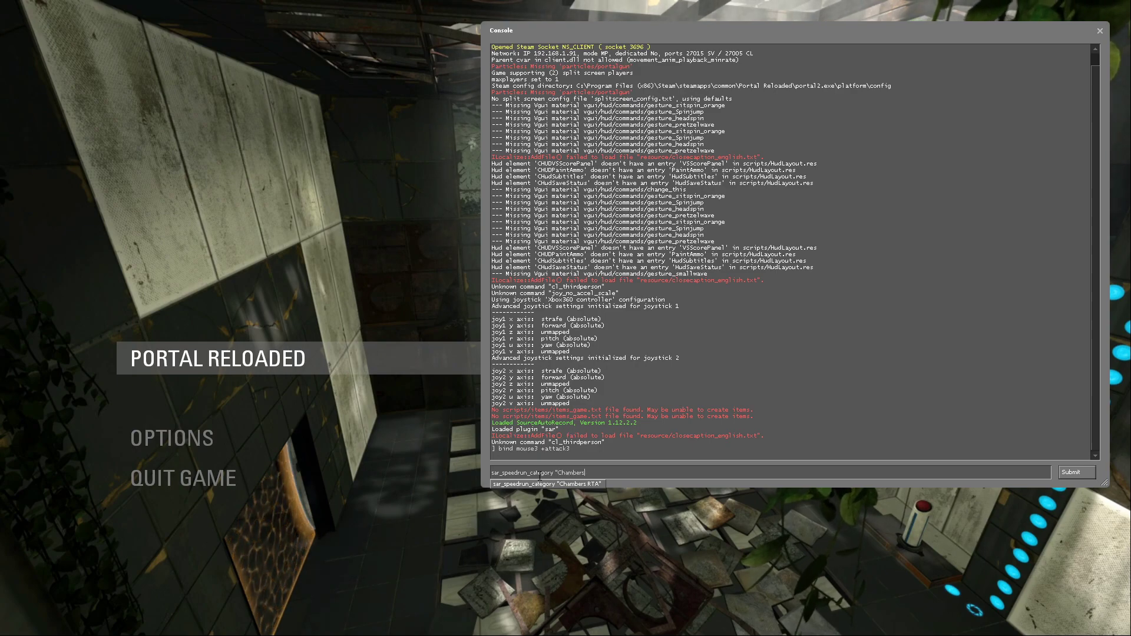
pyautogui.write(' RTA"')
pyautogui.press('Return')
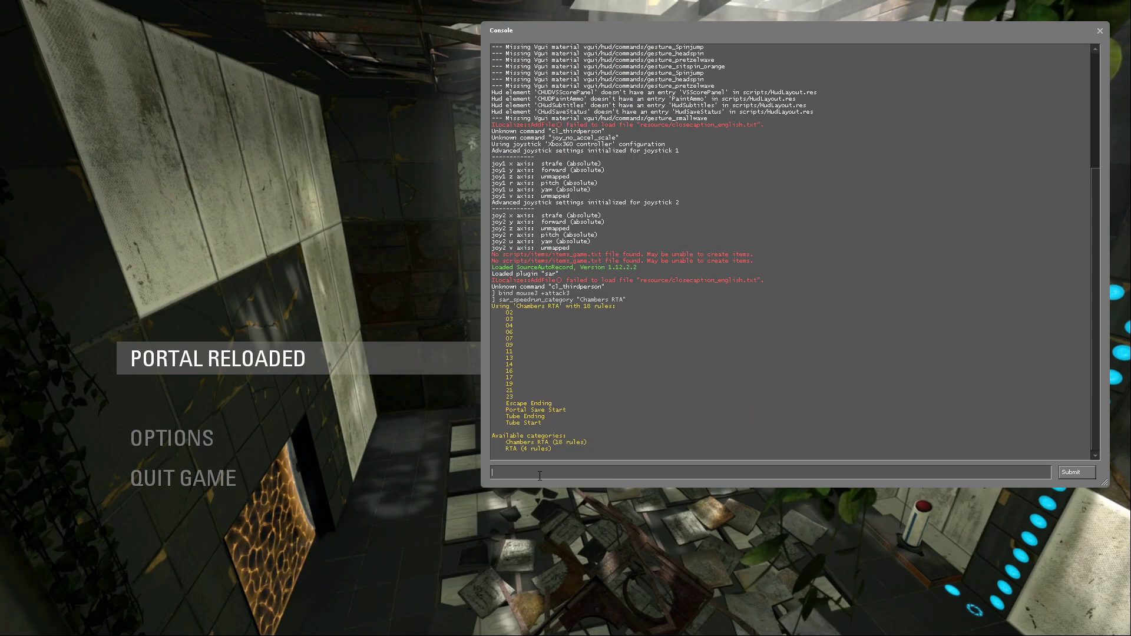
# Change the SAR speedrun category to "RTA" by rerunning the edited sar_speedrun_category command
pyautogui.press('Up')
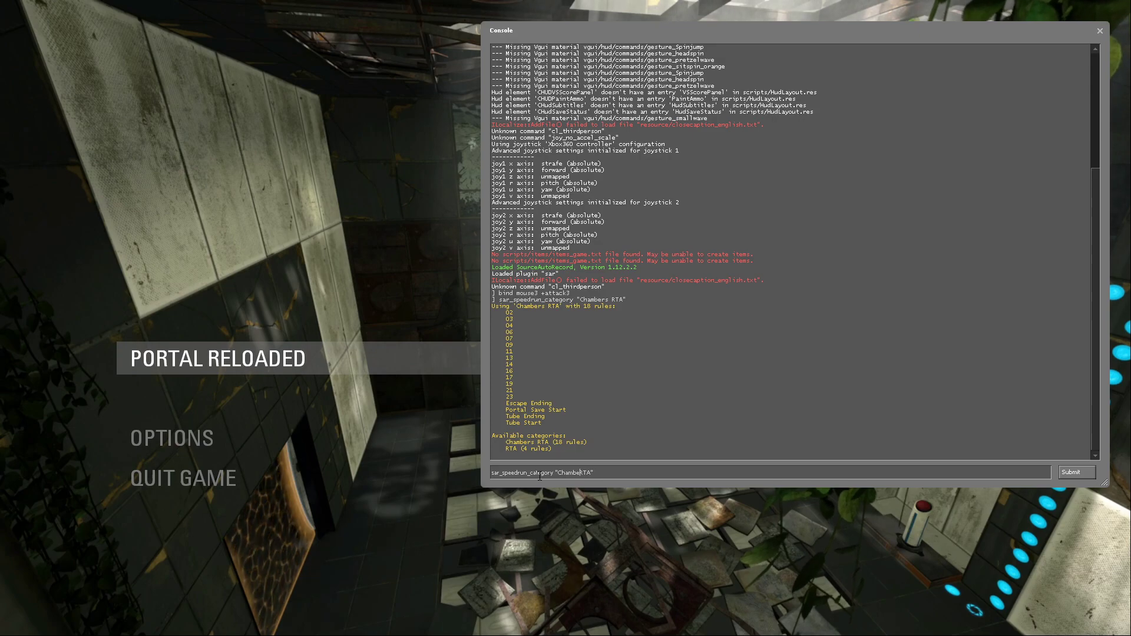
pyautogui.press('BackSpace')
pyautogui.press('BackSpace')
pyautogui.press('BackSpace')
pyautogui.press('BackSpace')
pyautogui.press('BackSpace')
pyautogui.press('BackSpace')
pyautogui.press('Return')
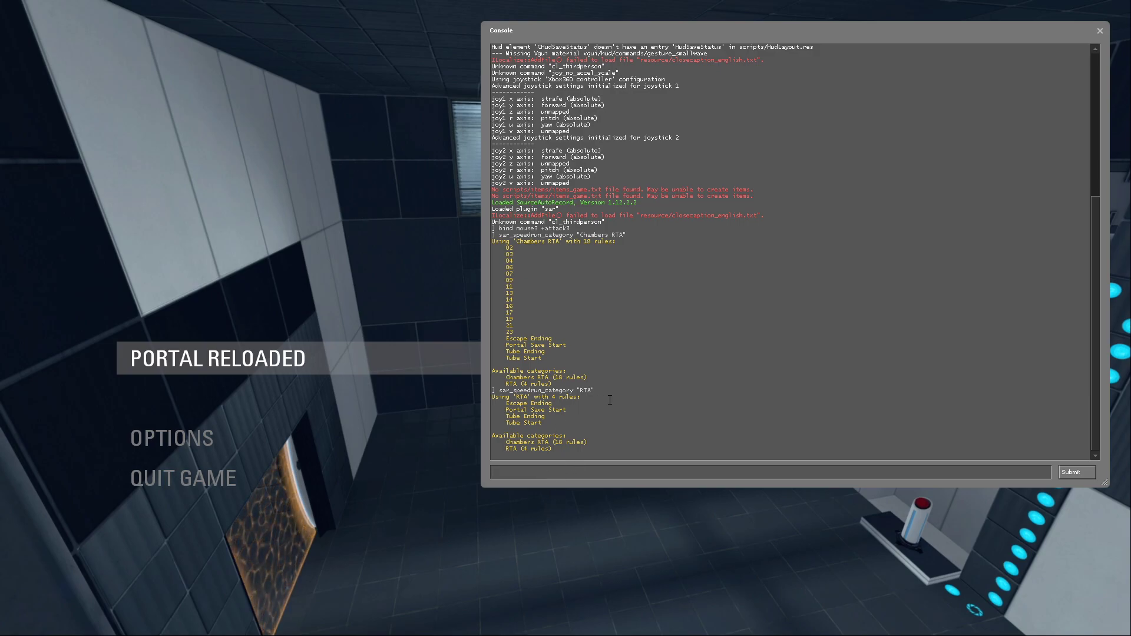
# Switch to LiveSplit and check the Scriptable Auto Splitter's script path and options in the layout, then close the layout editor
pyautogui.moveTo(0, 330); pyautogui.dragTo(336, 163)
pyautogui.rightClick(336, 164)
pyautogui.rightClick(320, 139)
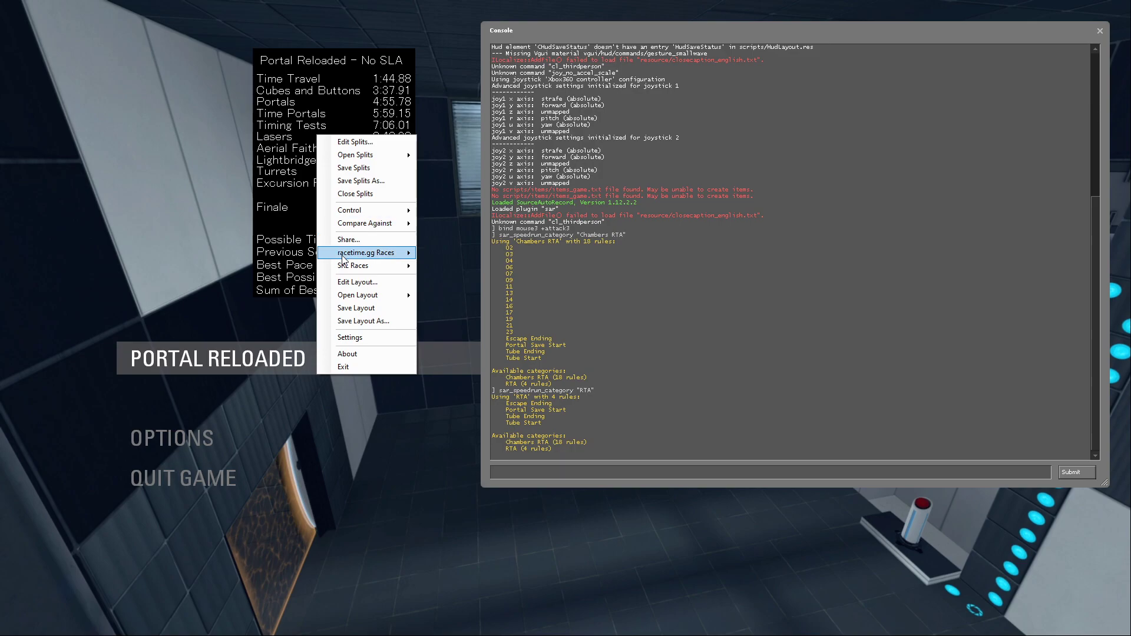
pyautogui.click(356, 284)
pyautogui.click(339, 189)
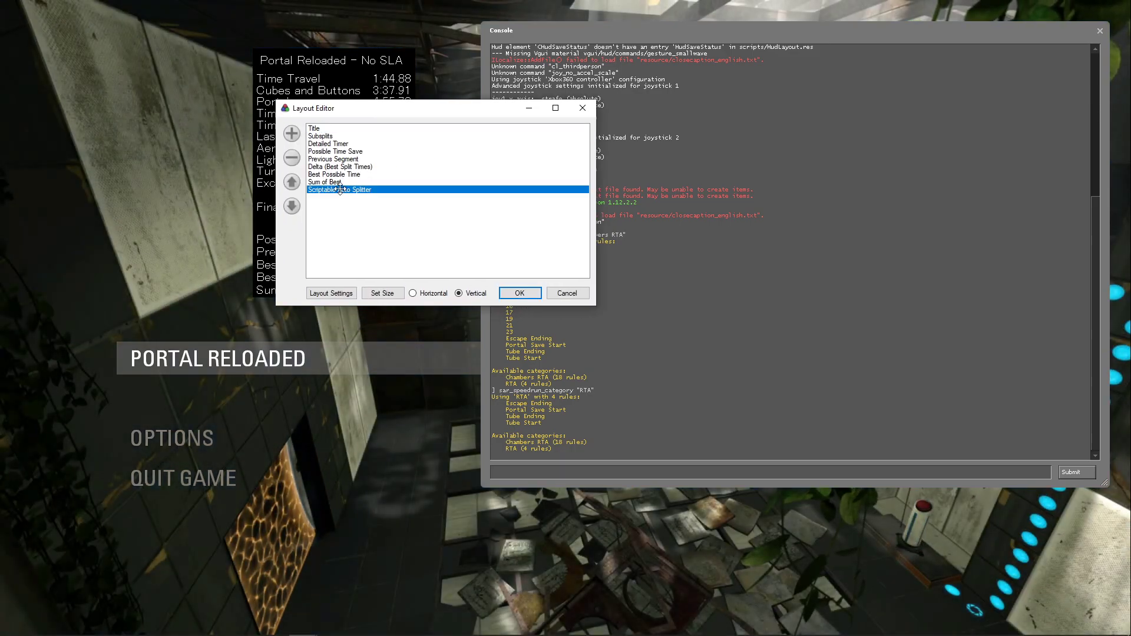
pyautogui.doubleClick(308, 189)
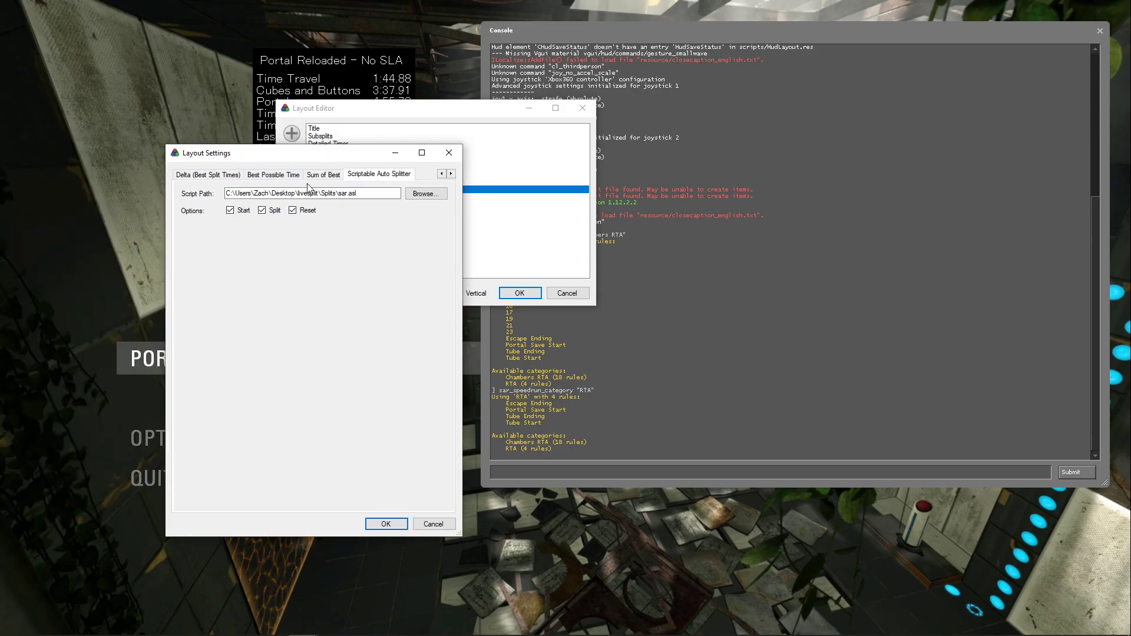
pyautogui.moveTo(357, 193); pyautogui.dragTo(339, 193)
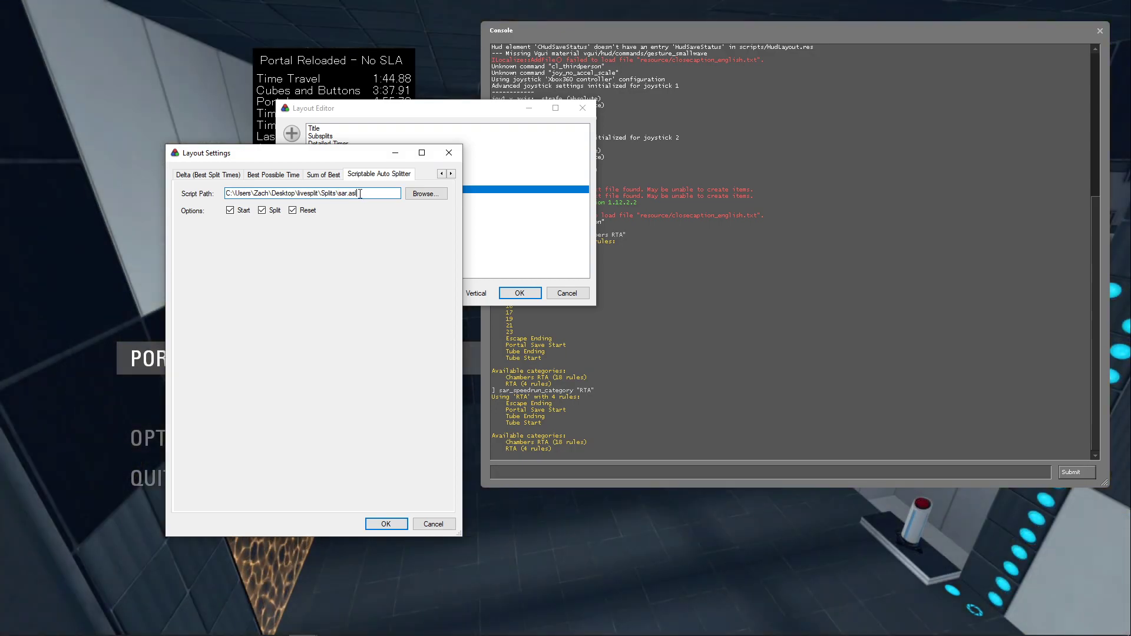
pyautogui.click(450, 155)
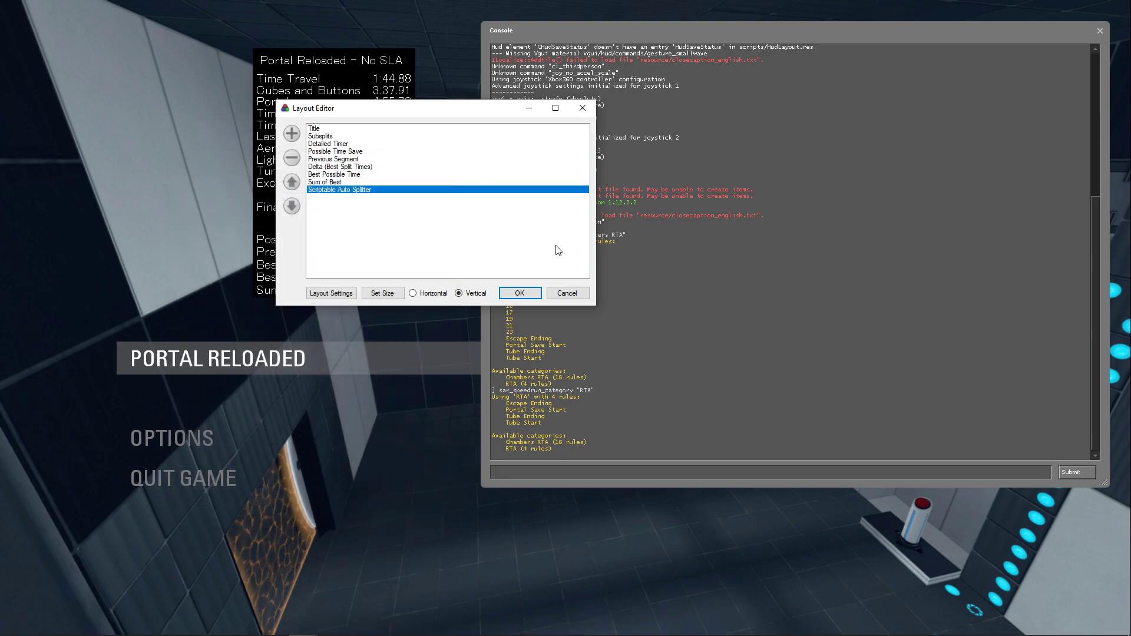
pyautogui.click(520, 293)
# Check which comparison and timing method the LiveSplit timer compares against, and return to Portal Reloaded
pyautogui.rightClick(307, 183)
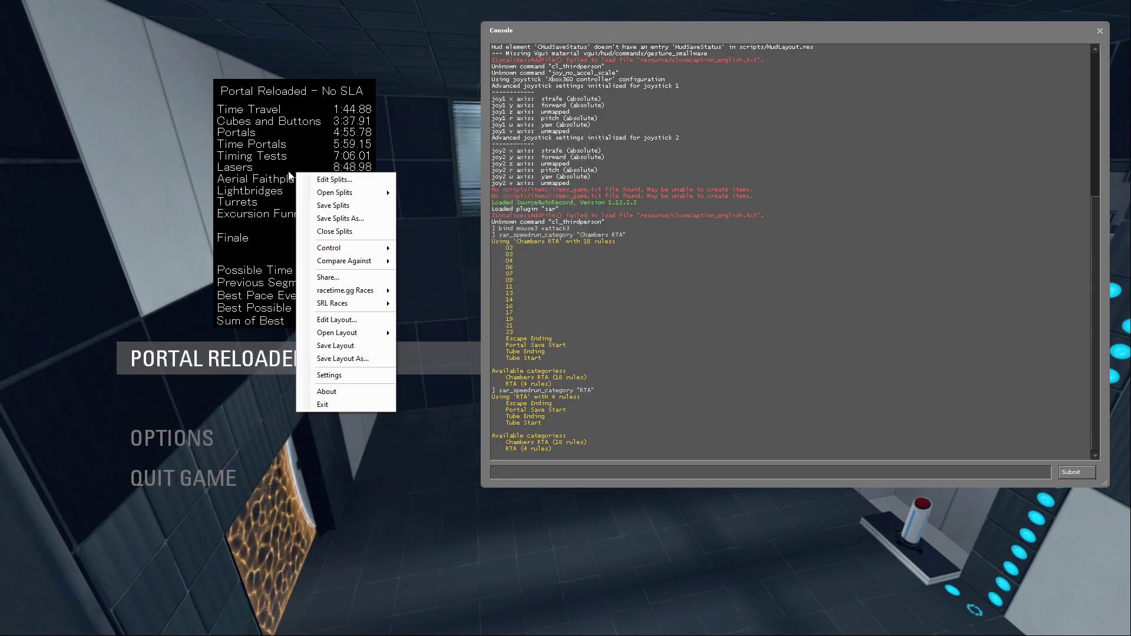
pyautogui.moveTo(377, 261)
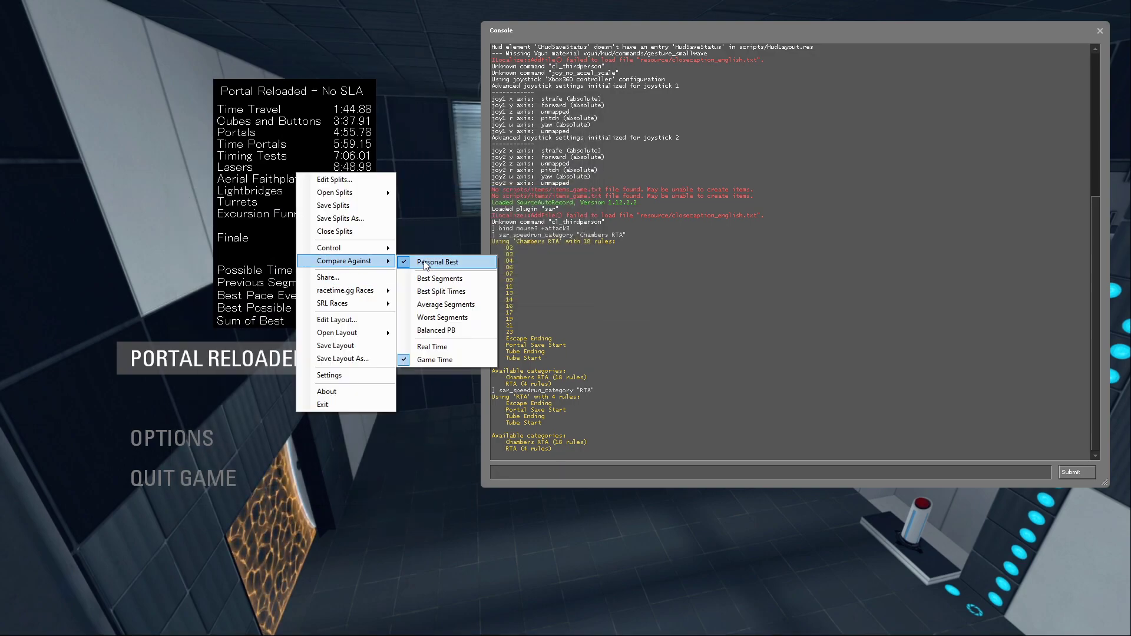
pyautogui.click(469, 156)
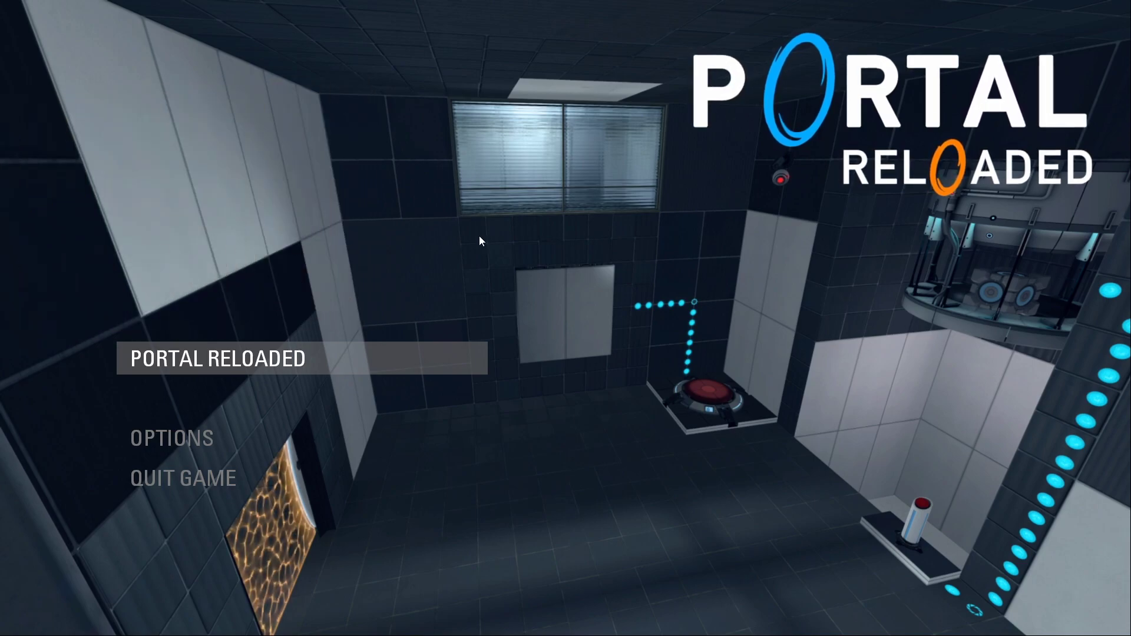
# Run the reset alias in the console to load the crs save, and return to the game
pyautogui.press('`')
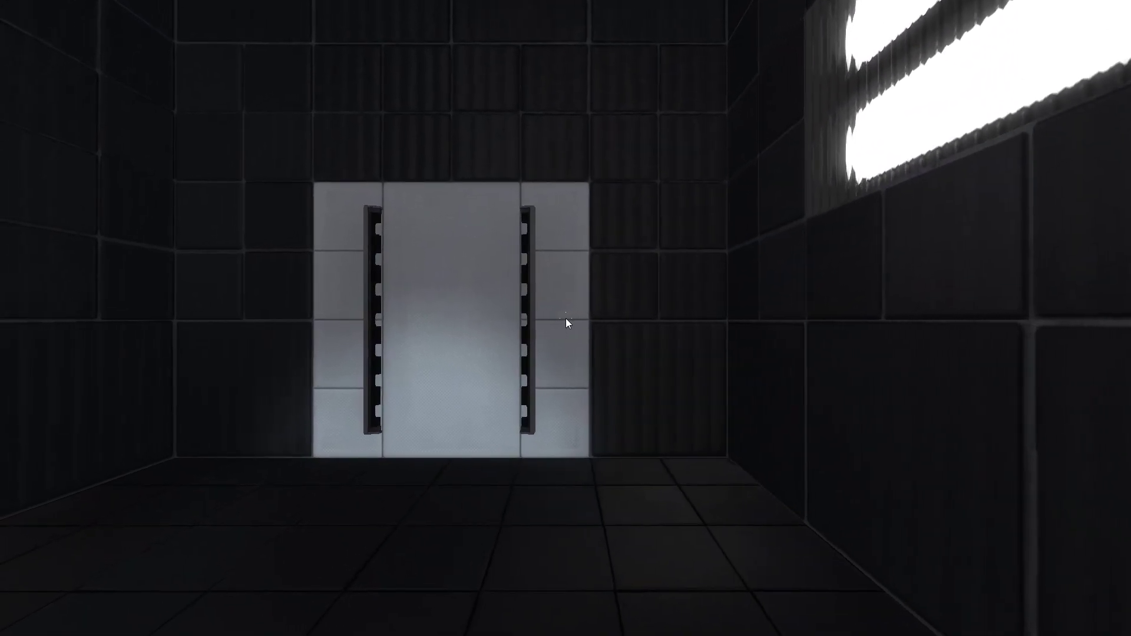
pyautogui.press('`')
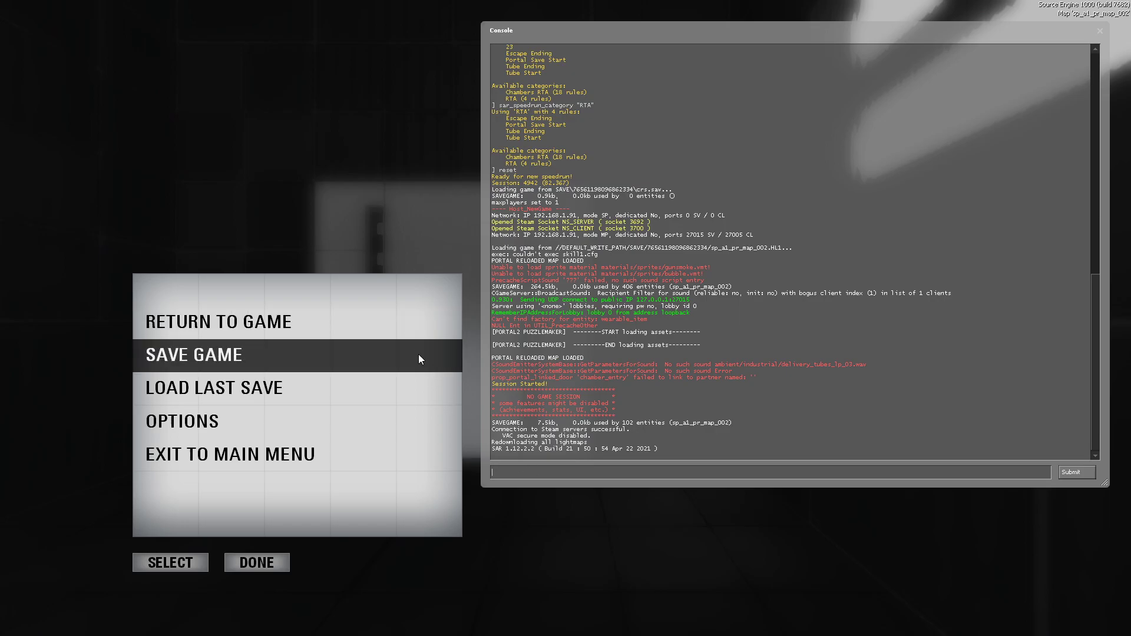
pyautogui.click(422, 318)
# Start recording a demo named speedrun with the console command record speedrun
pyautogui.press('`')
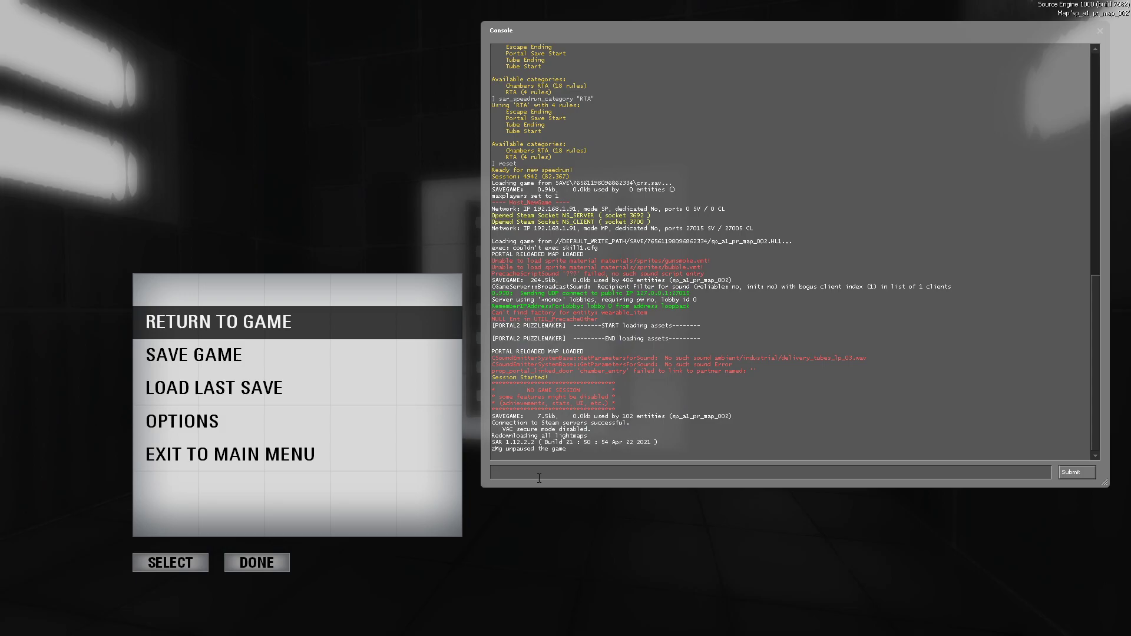
pyautogui.write('record speedrun')
pyautogui.press('Return')
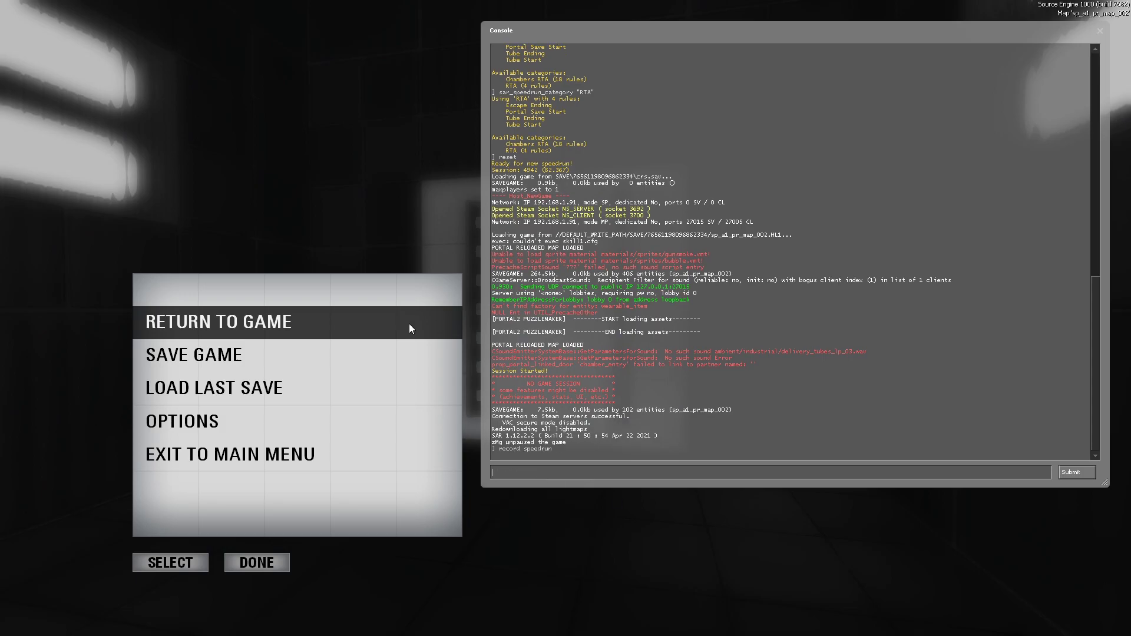